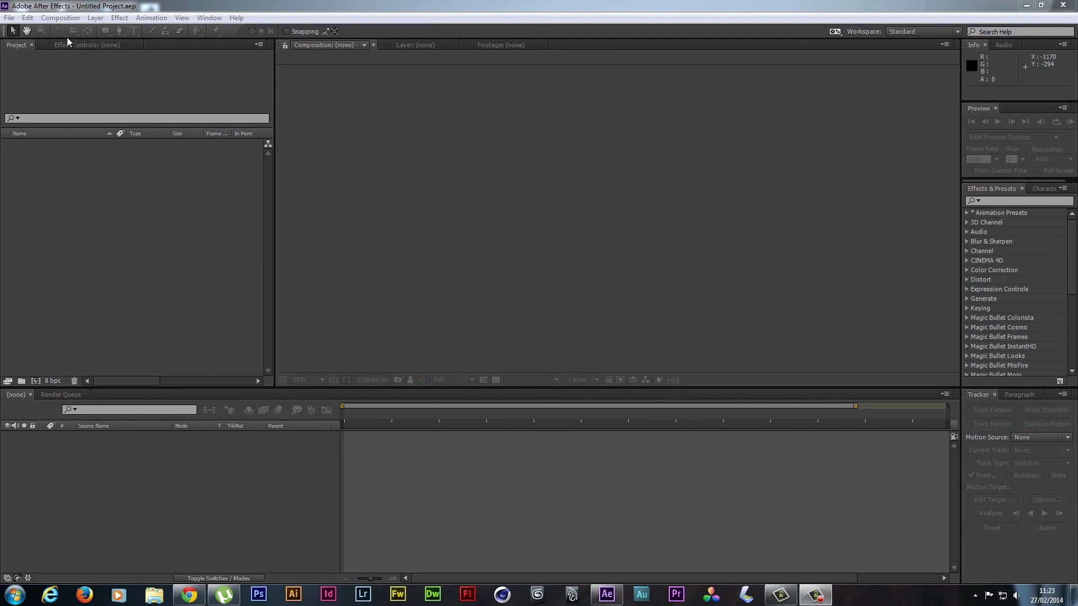
- Create a new 1920 x 1080 composition using the HDTV 1080 25 preset, with a duration of 0:01:40:00
left_click(62, 18)
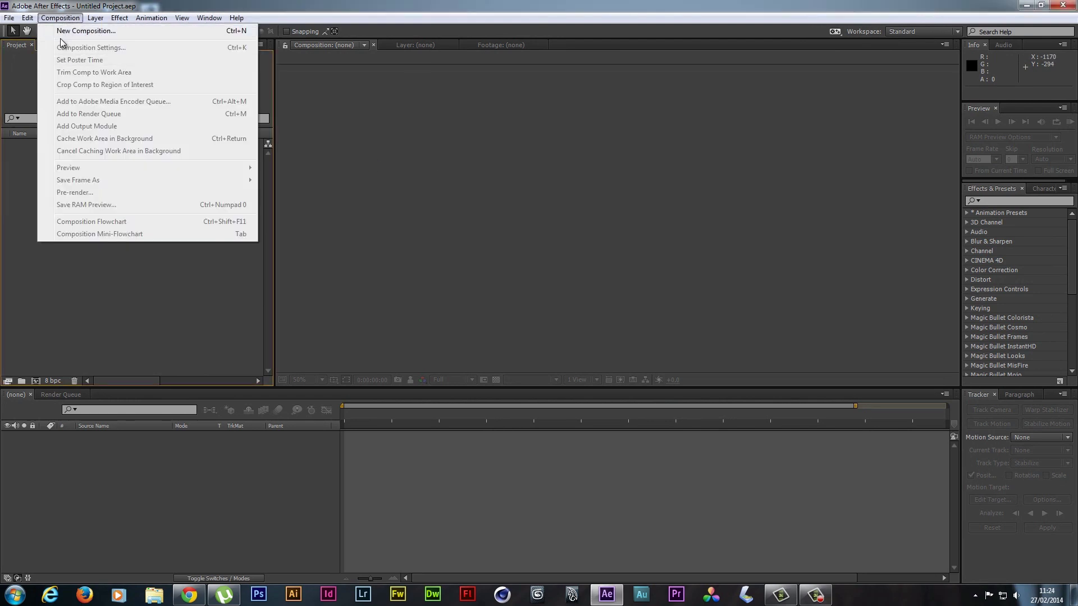
left_click(66, 33)
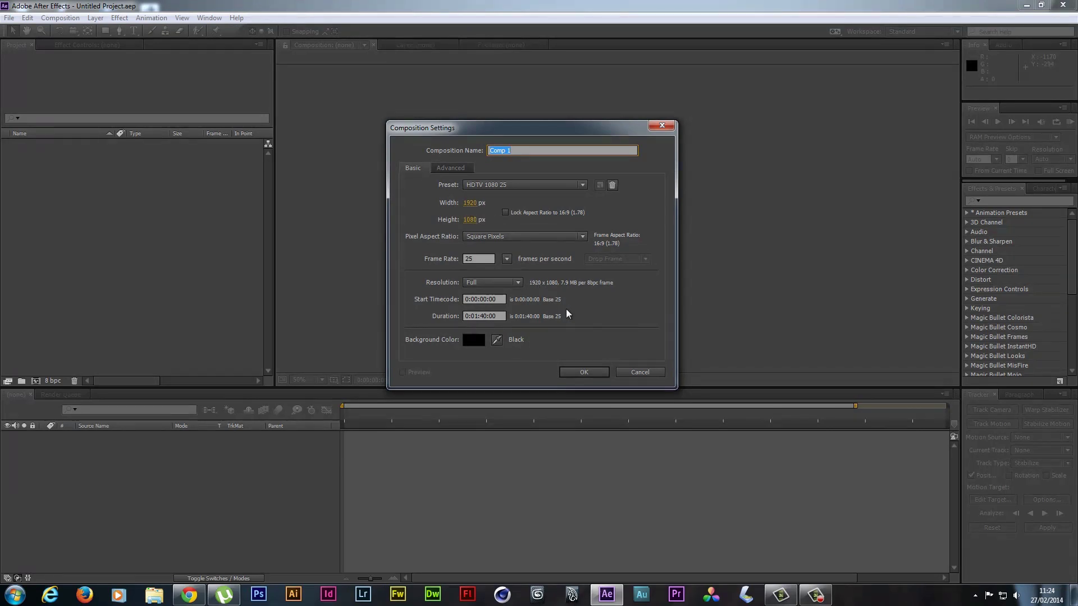
left_click(578, 372)
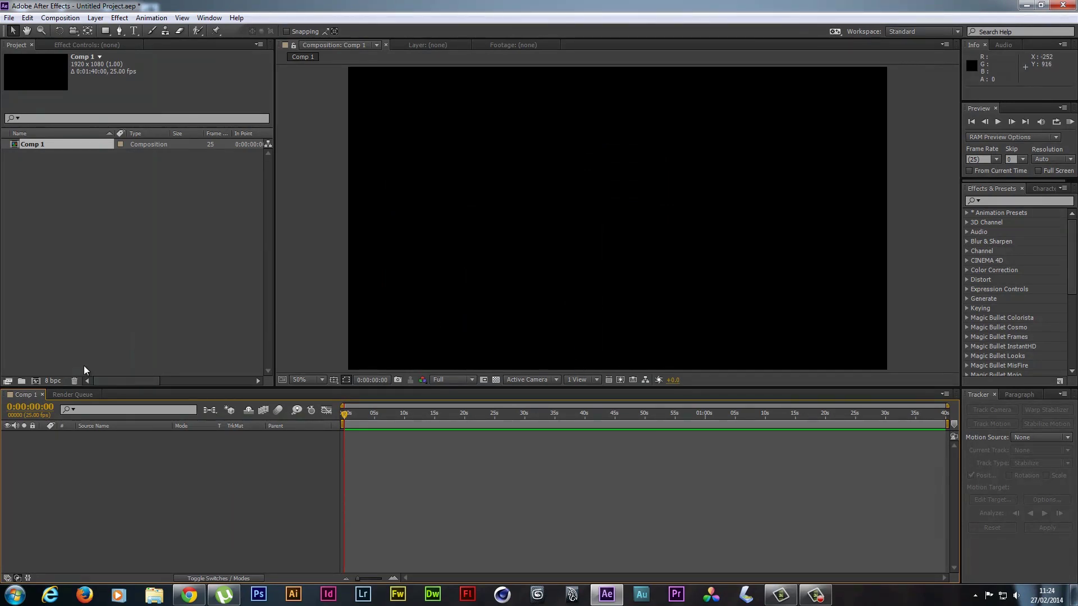
- Set the project's color depth to 16 bits per channel
left_click(49, 382)
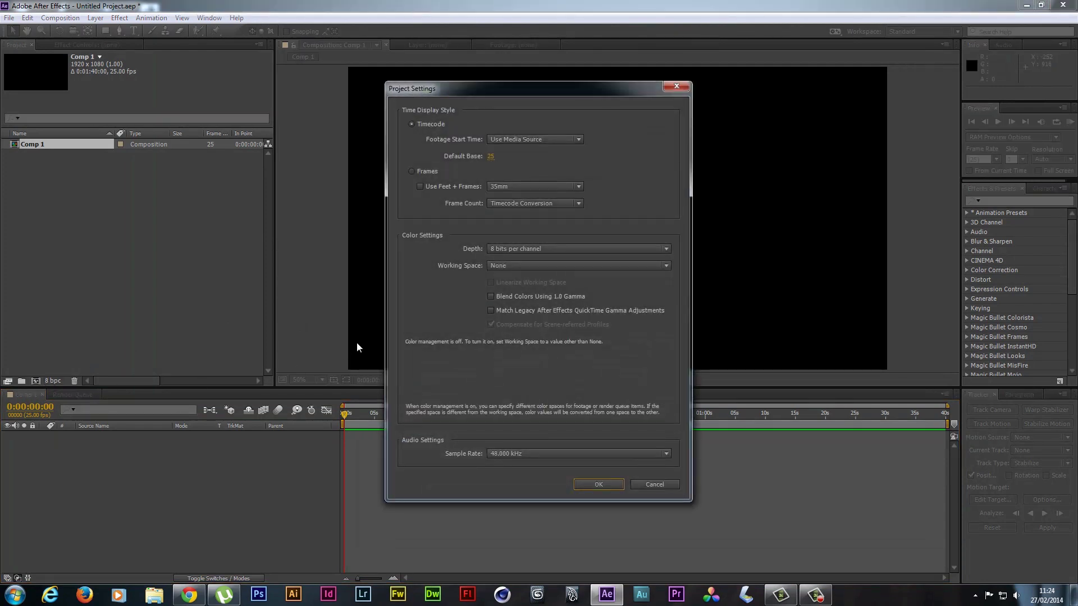
left_click(566, 251)
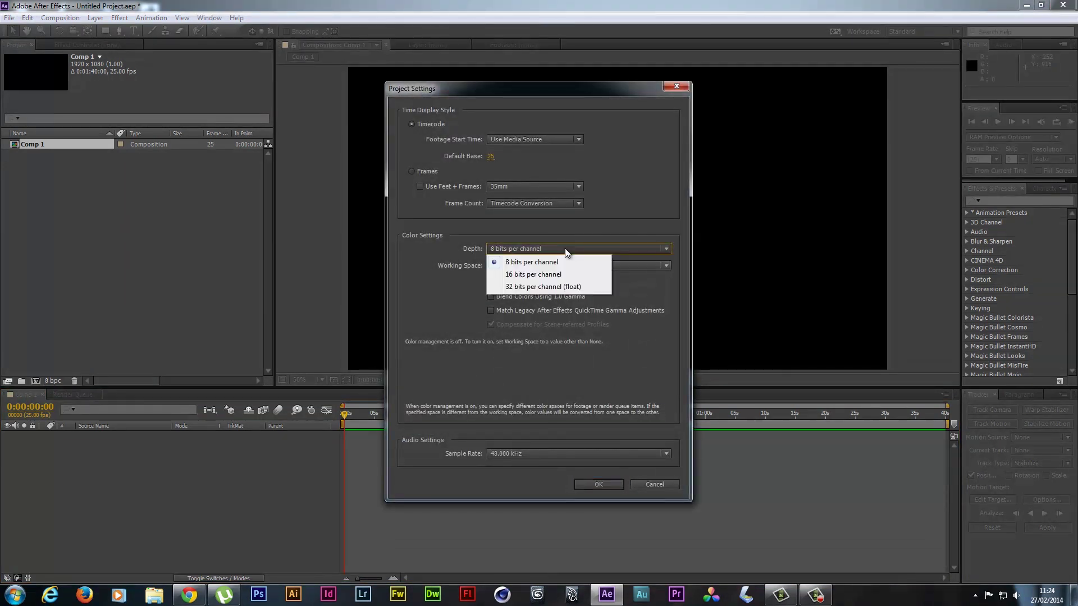
left_click(537, 277)
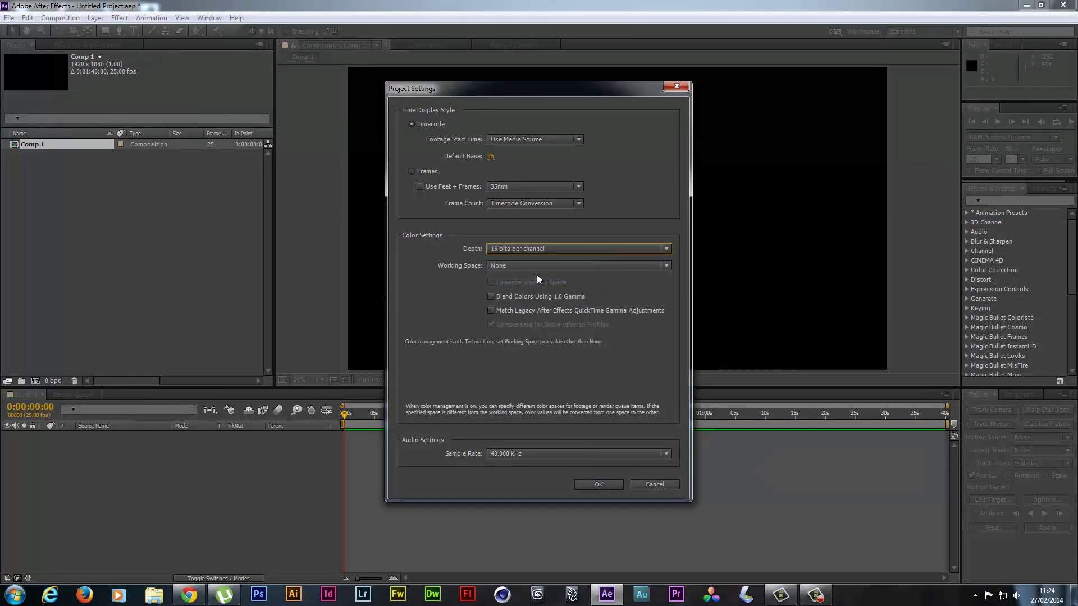
left_click(595, 483)
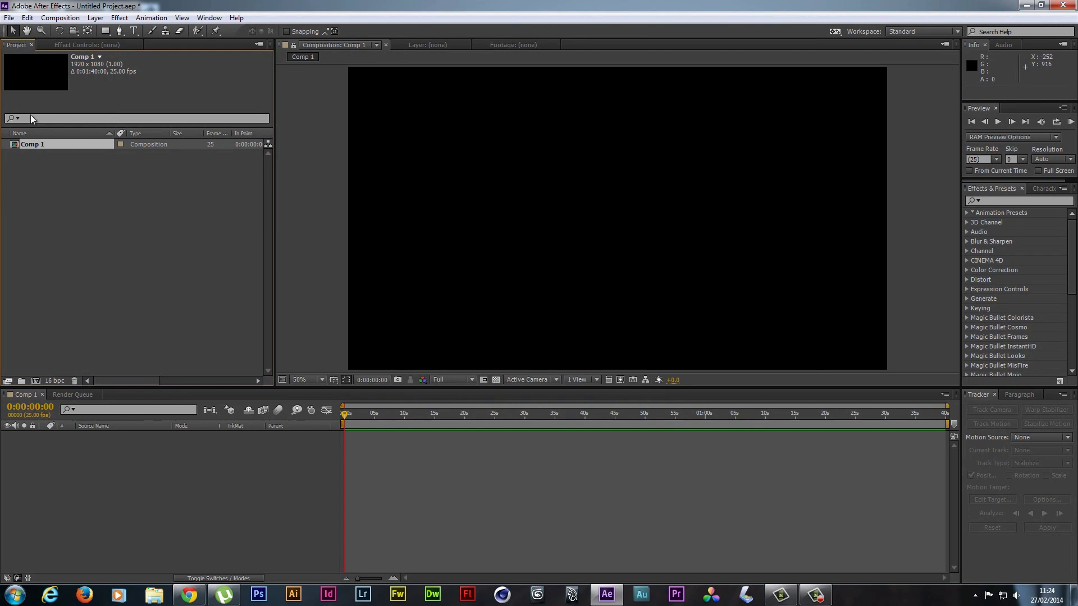
left_click(10, 18)
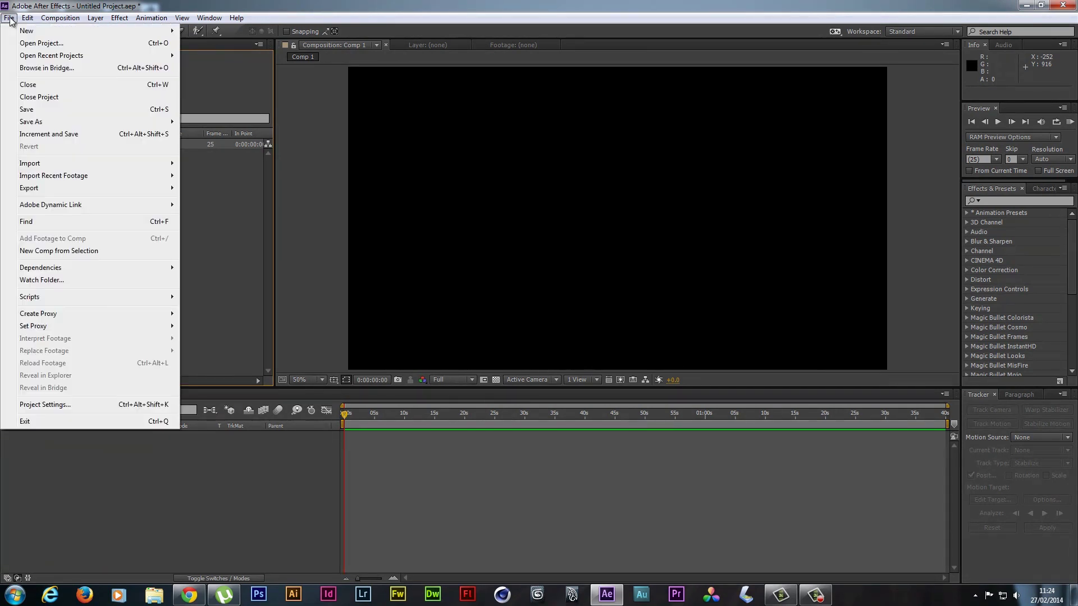
mouse_move(125, 163)
left_click(207, 166)
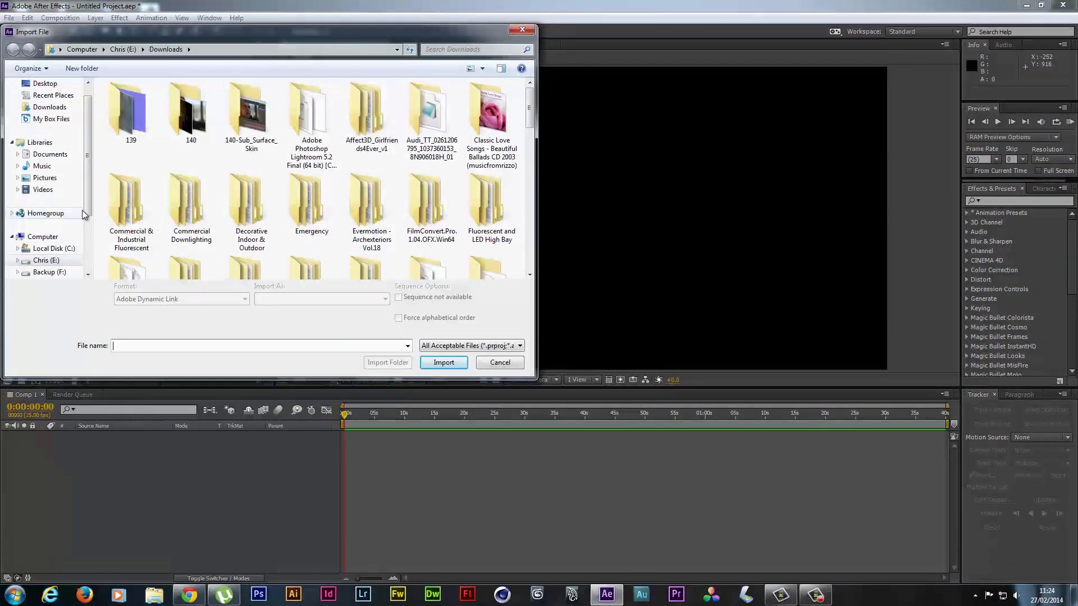
left_click(43, 190)
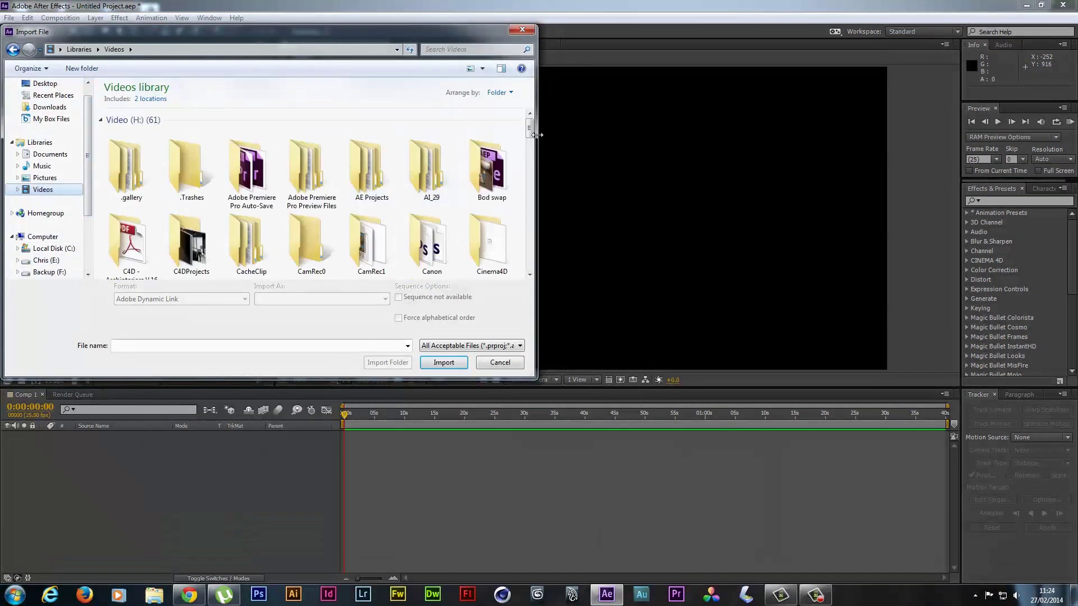
scroll(494, 160, "down", 3)
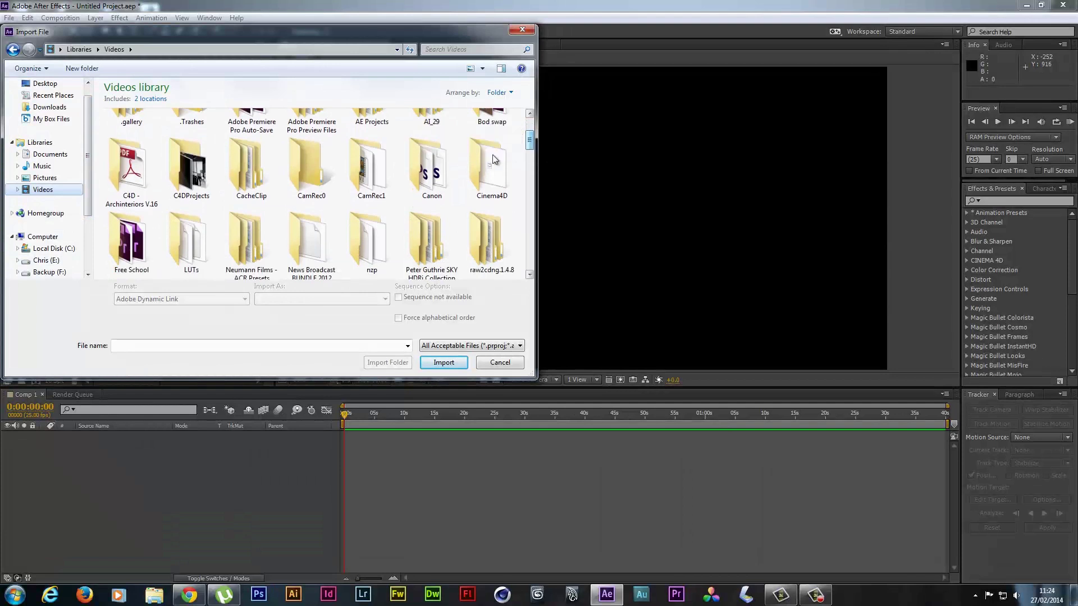
double_click(429, 165)
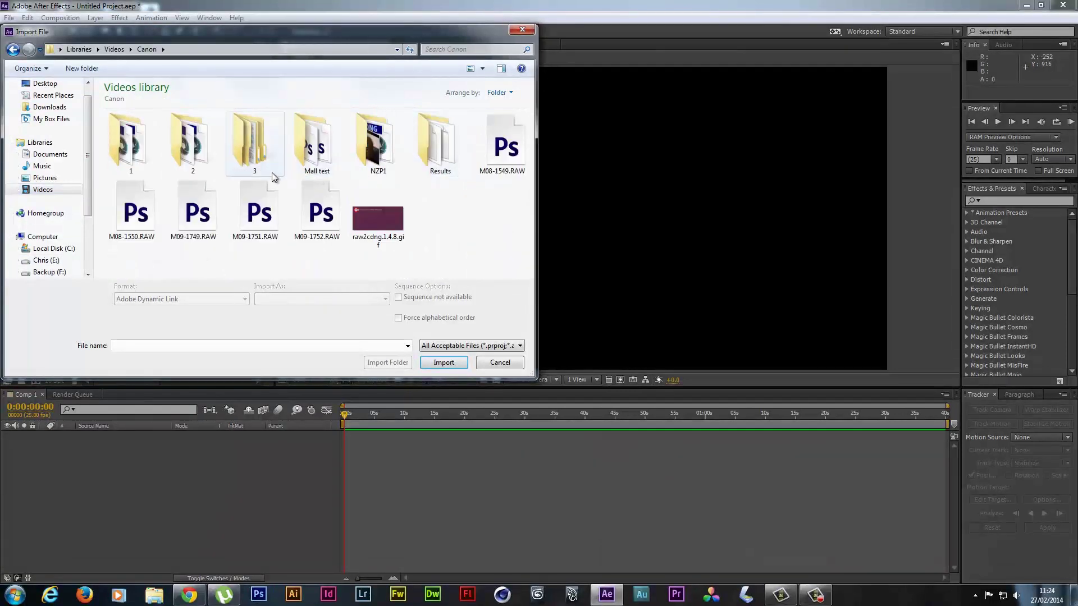
double_click(135, 146)
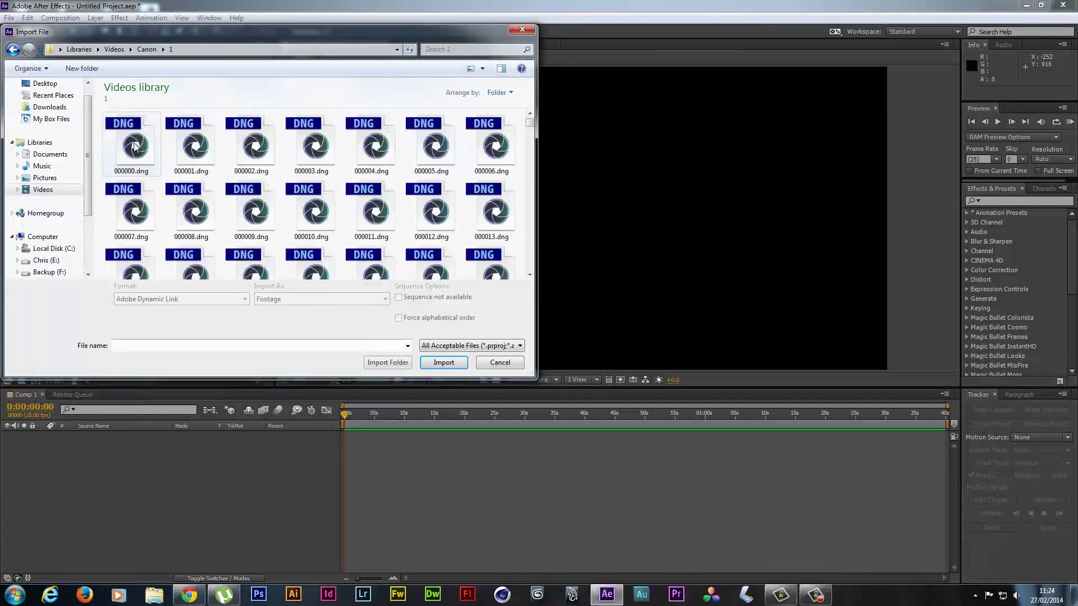
left_click(134, 146)
left_click(443, 362)
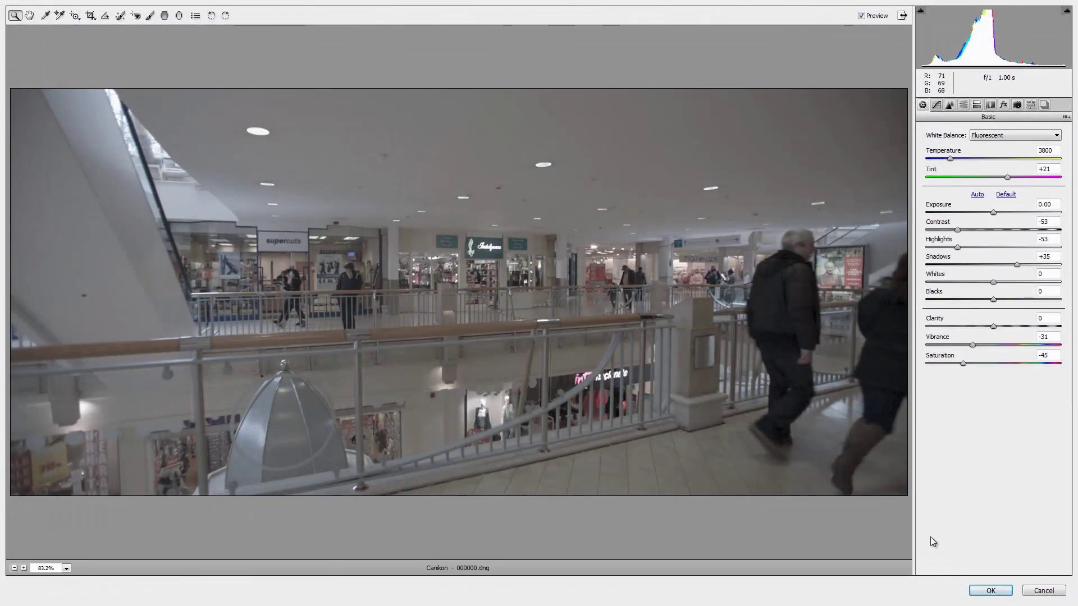
left_click(1044, 590)
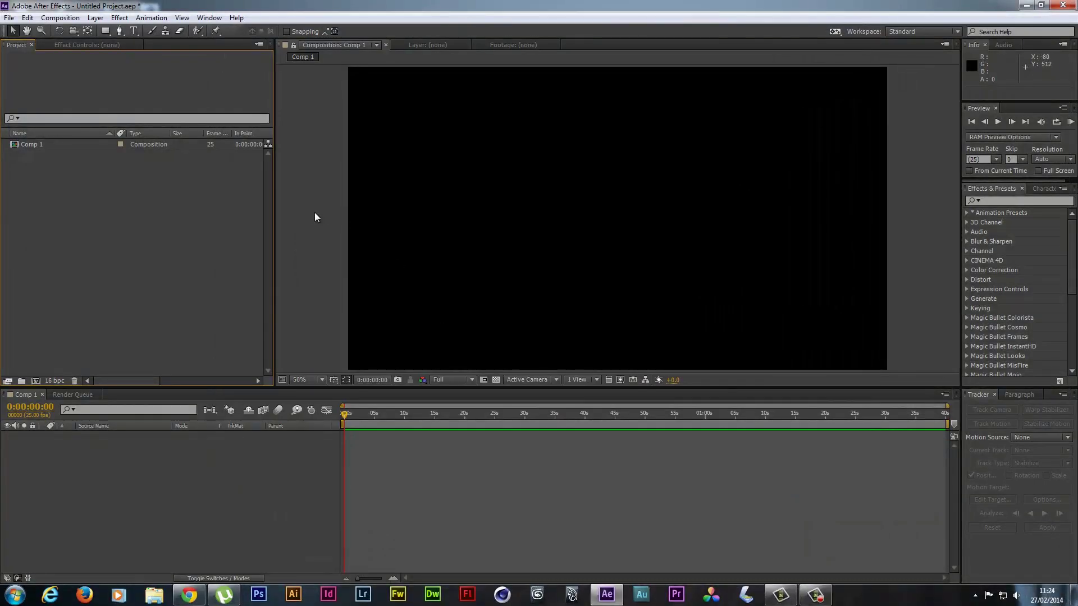
- Import the DNG footage starting with M09-1749.000000.dng from the first subfolder of Canon > NZP1 in the Videos library
left_click(8, 18)
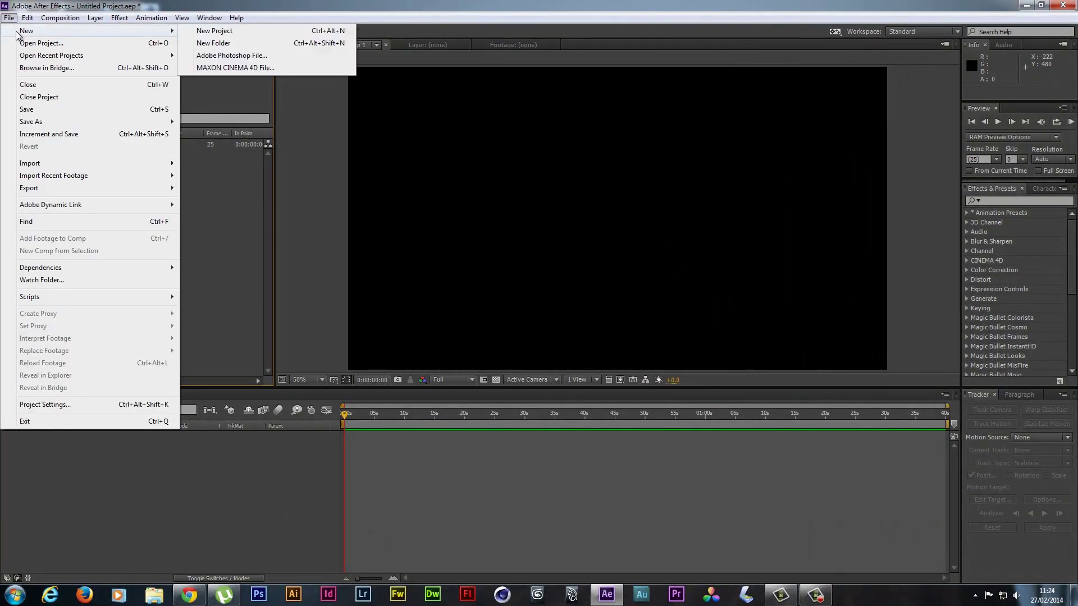
mouse_move(99, 164)
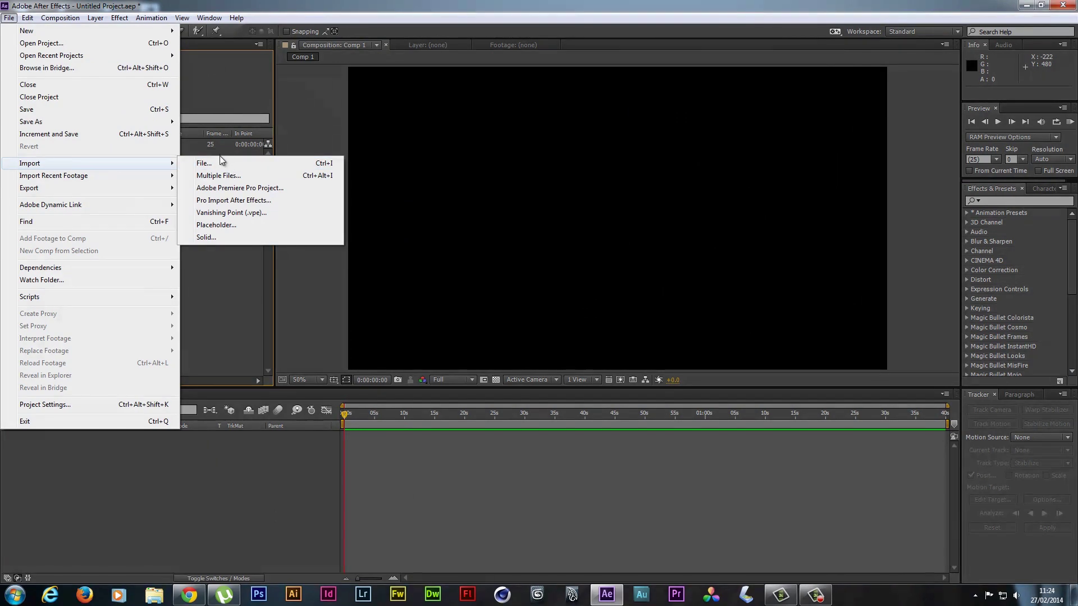
left_click(203, 163)
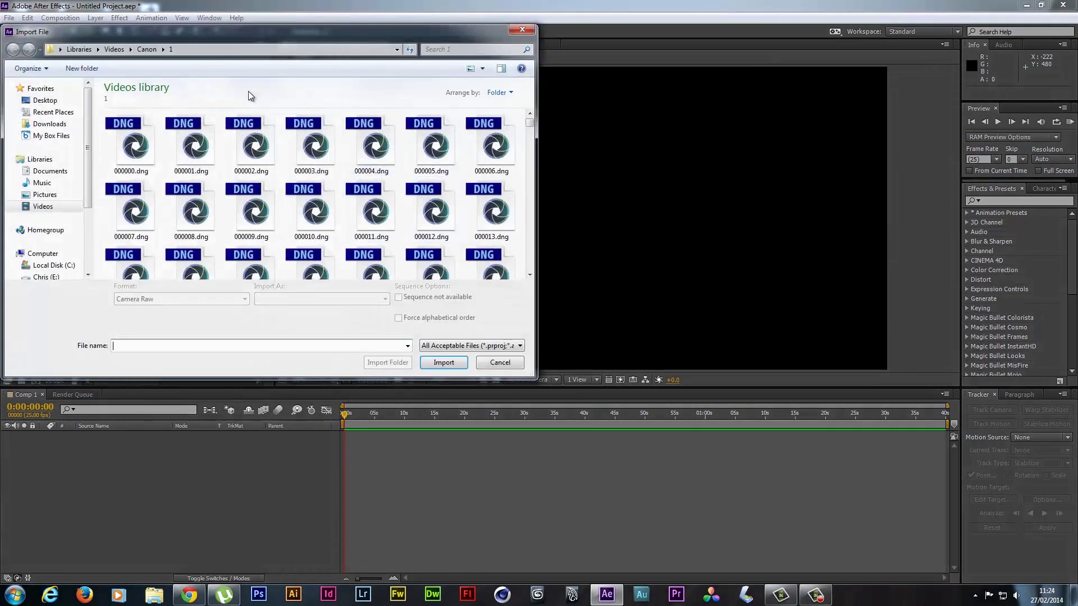
left_click(148, 50)
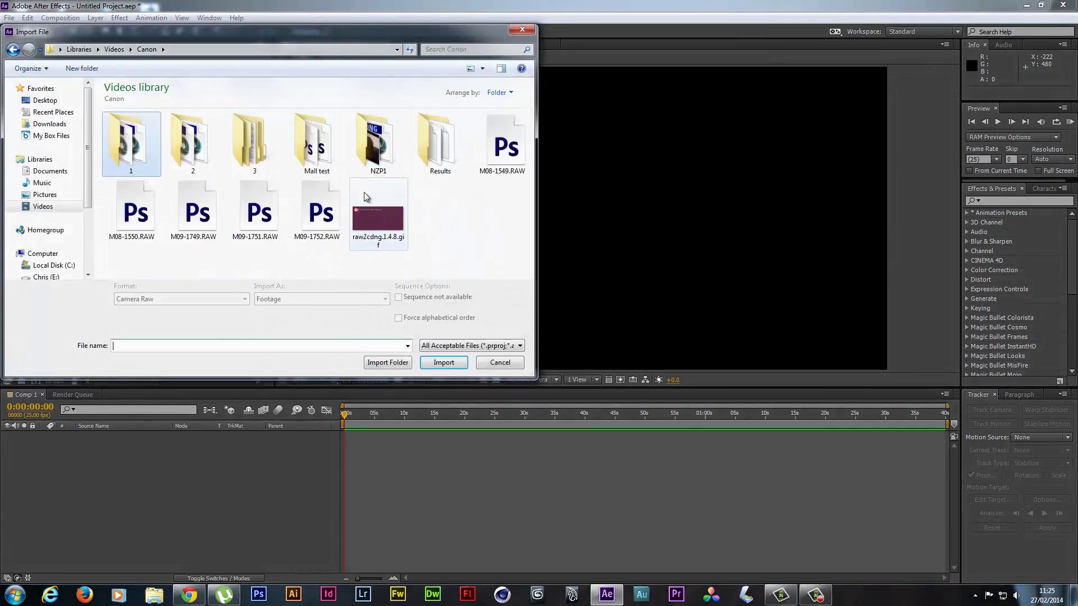
double_click(381, 149)
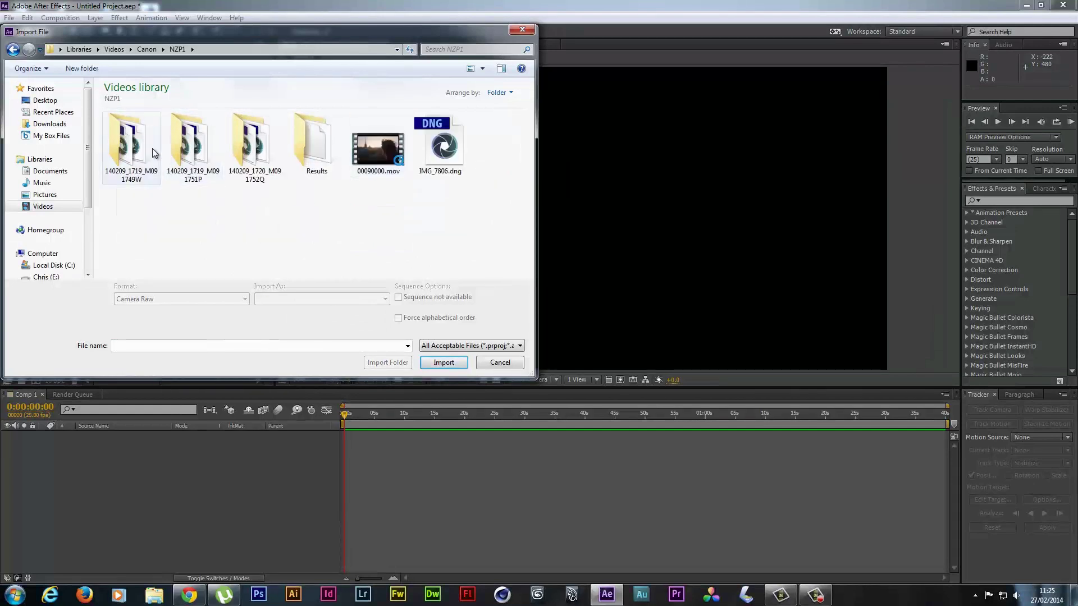
double_click(154, 153)
left_click(154, 151)
left_click(443, 363)
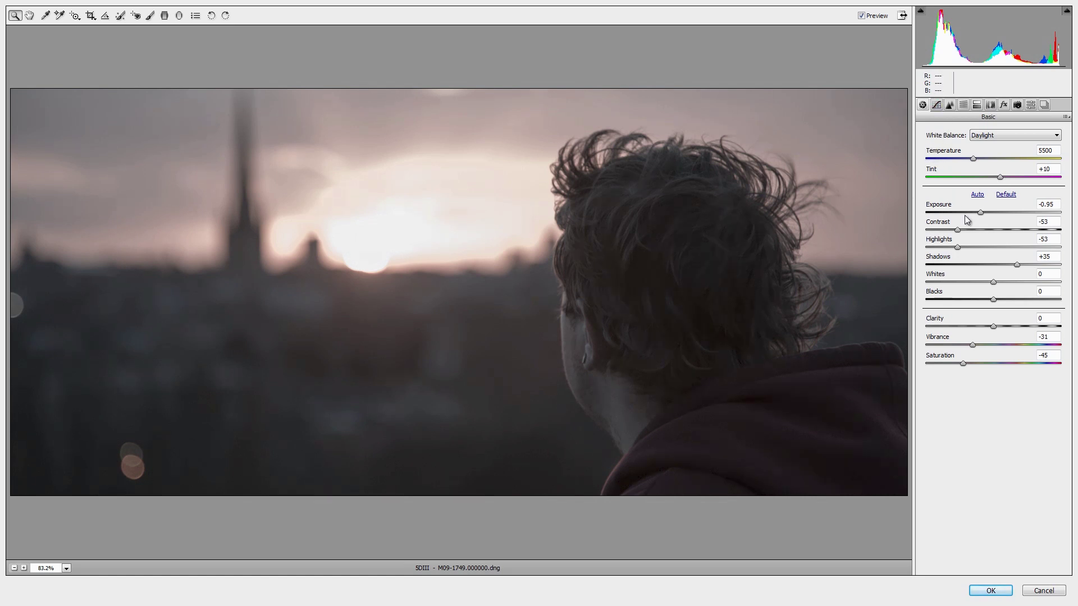
- Review the tone curve, sharpening and noise reduction, and HSL adjustments available for the raw image, ending at the basic adjustments
left_click(938, 106)
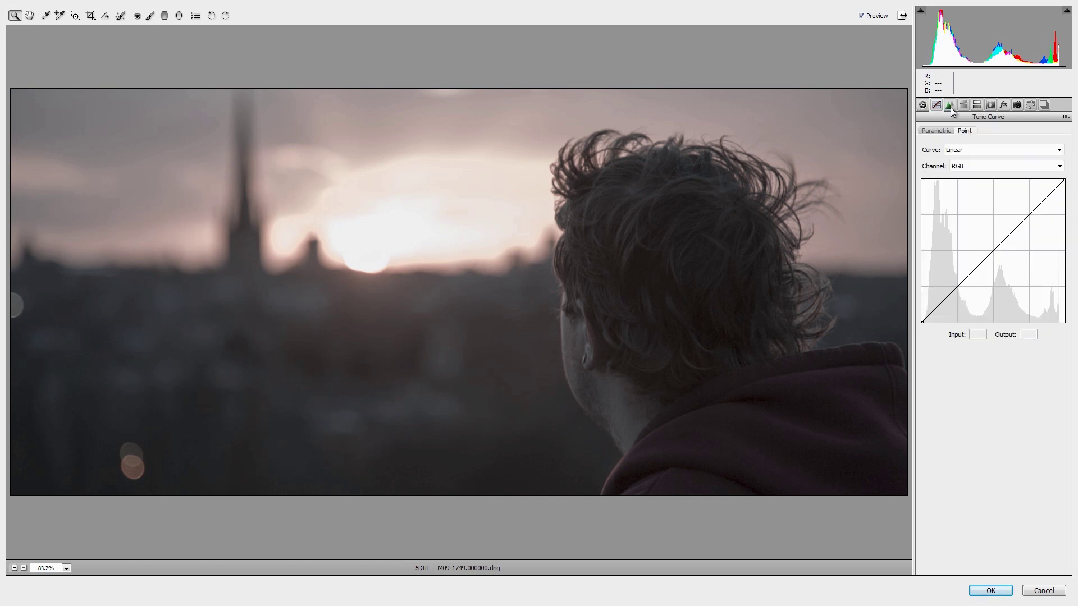
left_click(950, 106)
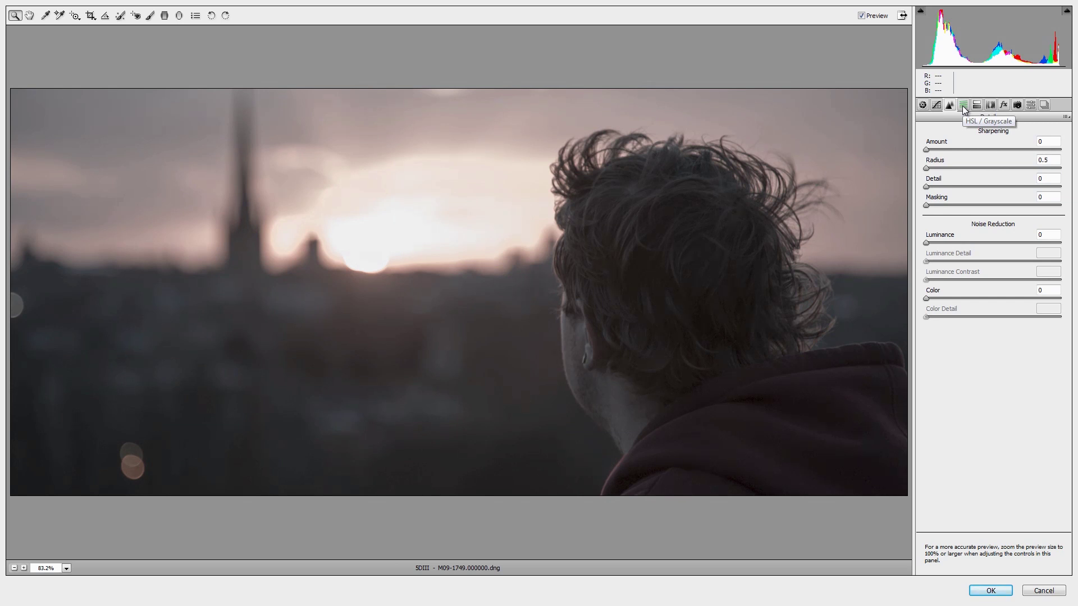
left_click(963, 105)
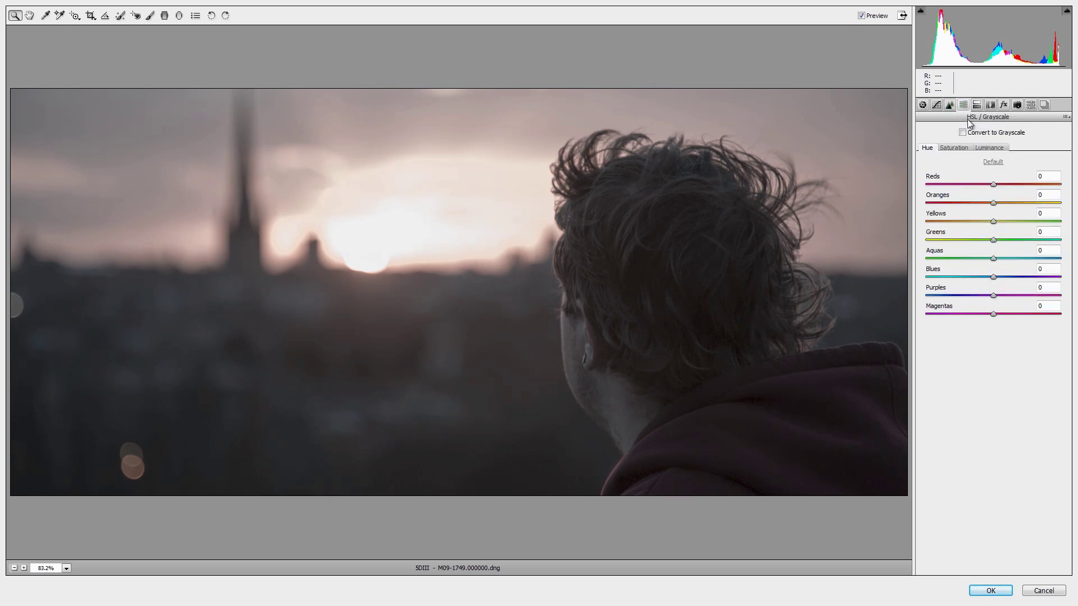
left_click(922, 105)
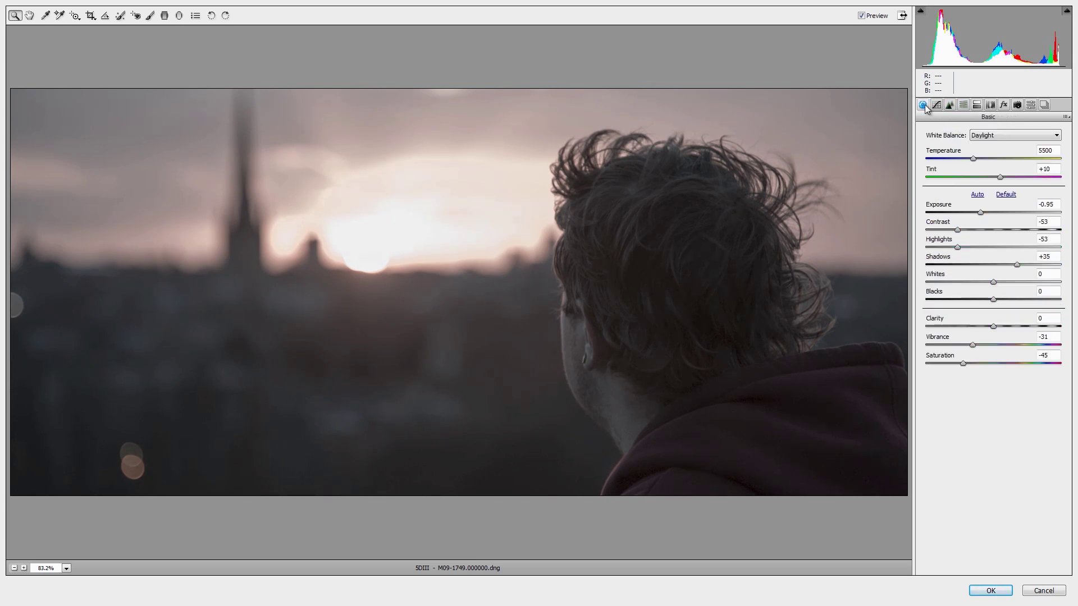
- Apply the Flat preset to the raw sunset image
left_click(1066, 118)
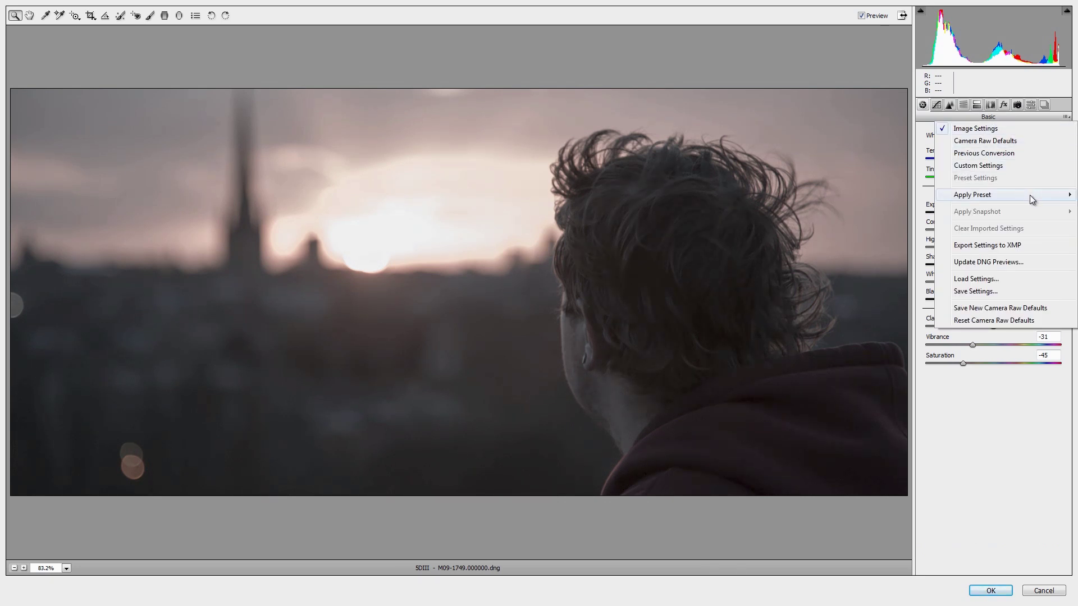
mouse_move(1031, 196)
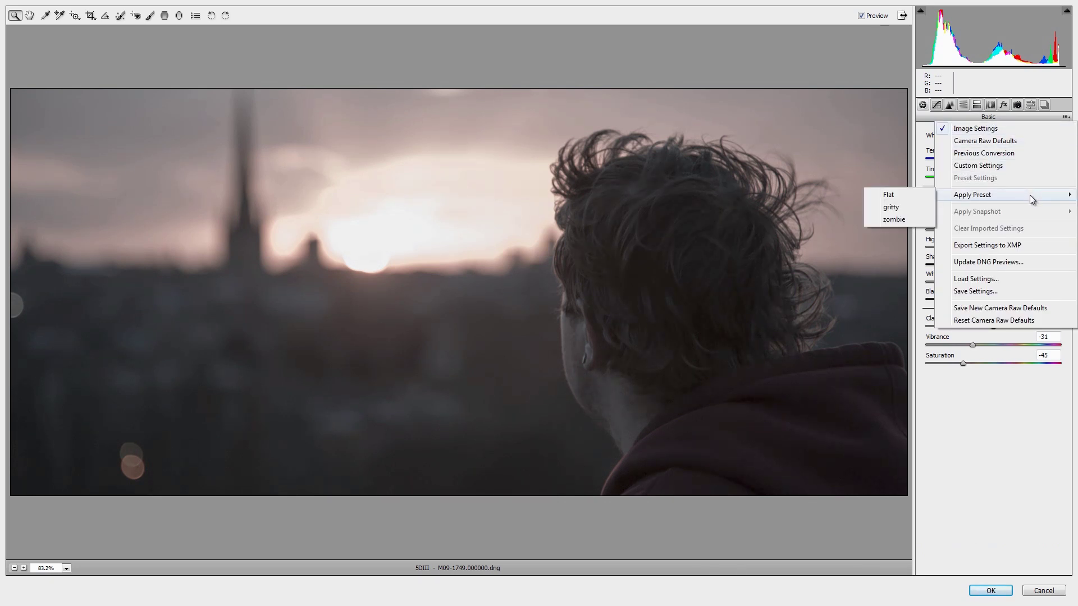
left_click(895, 194)
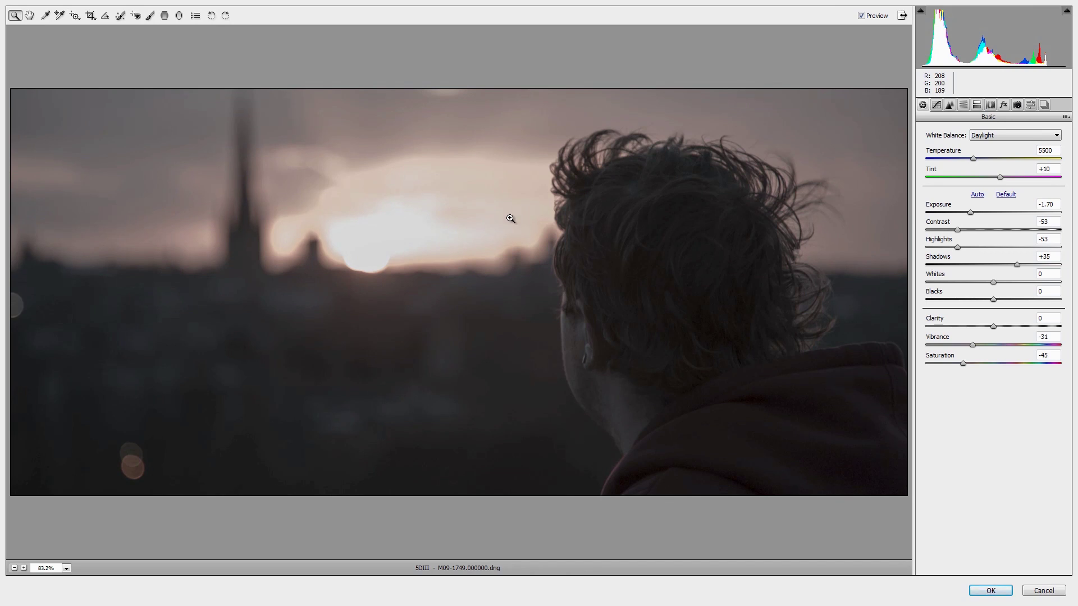
- Apply the zombie preset to the raw image and set its white balance to Shade
left_click(1065, 117)
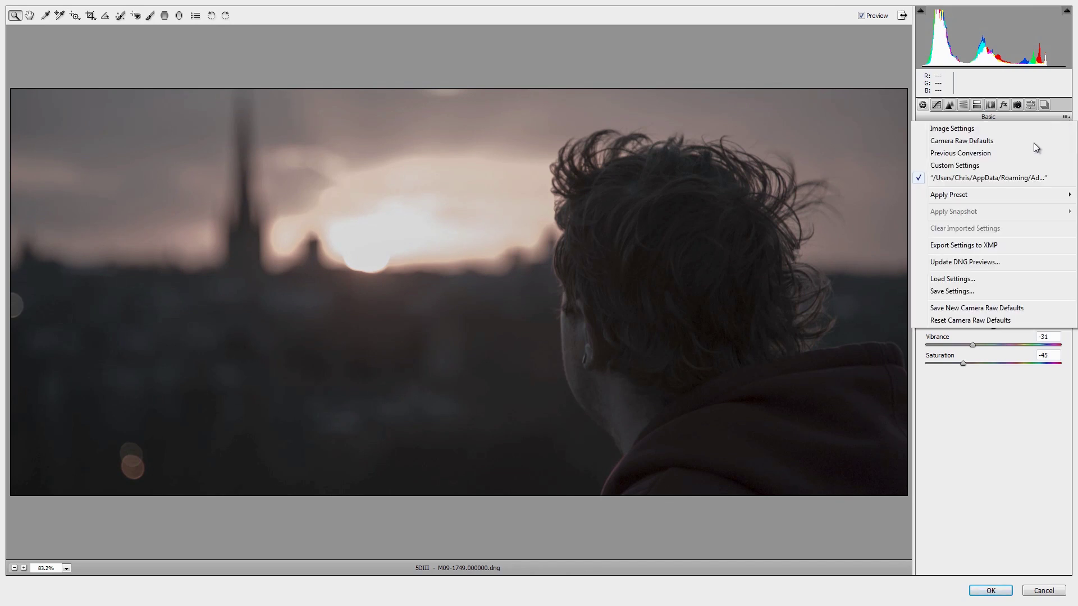
mouse_move(952, 196)
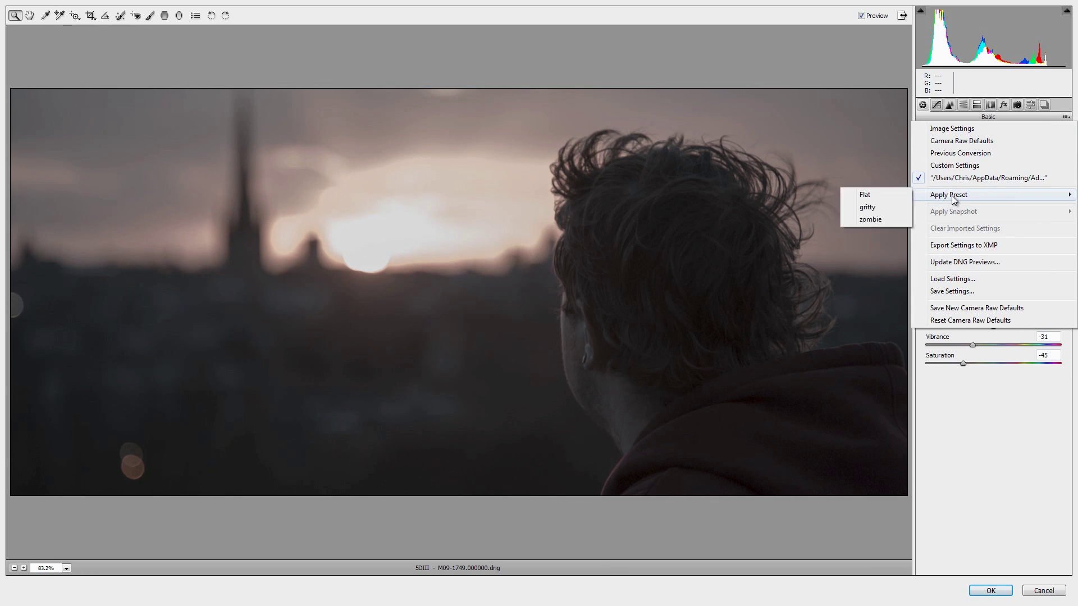
left_click(868, 221)
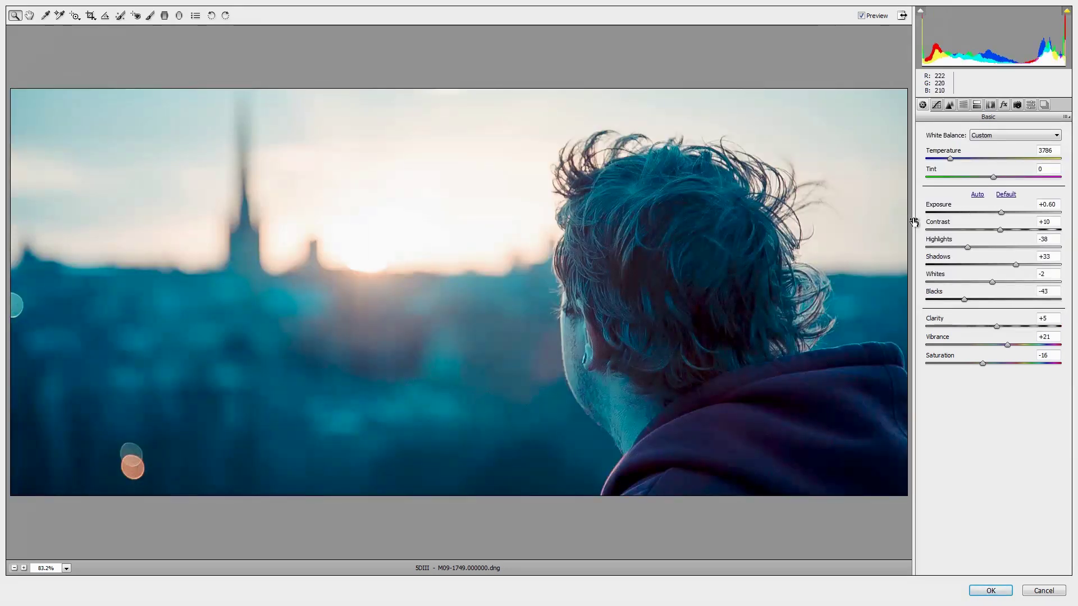
left_click(989, 136)
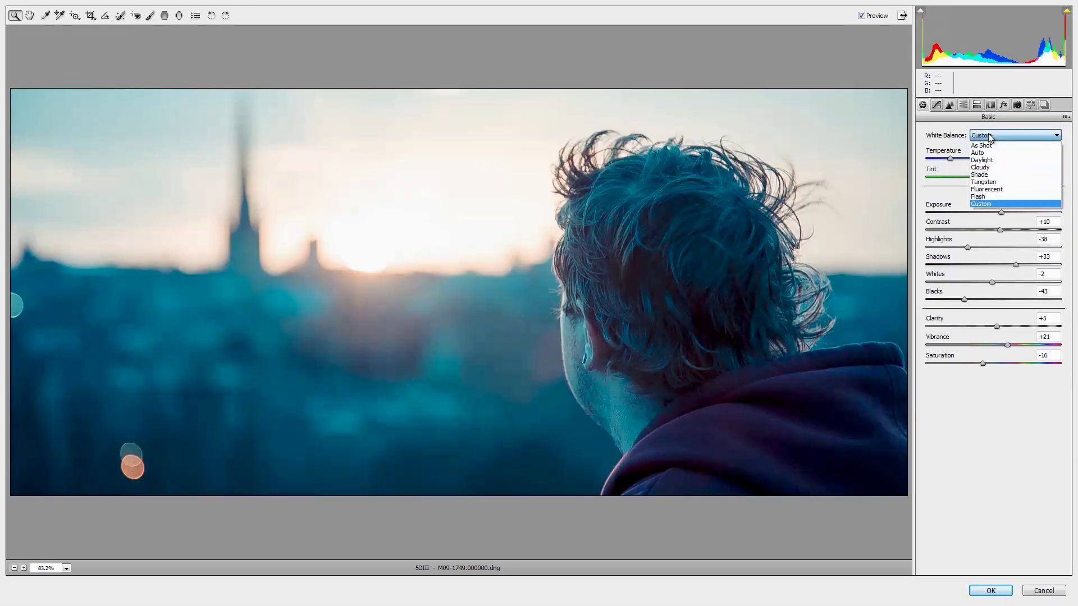
left_click(991, 175)
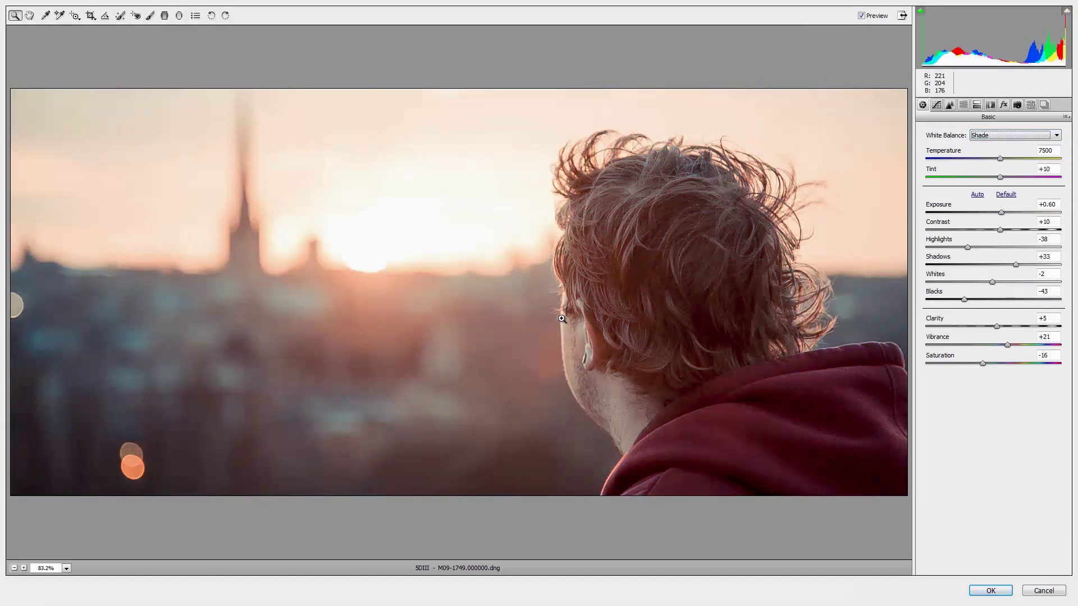
- Apply the gritty preset to the raw image
left_click(1065, 117)
mouse_move(998, 194)
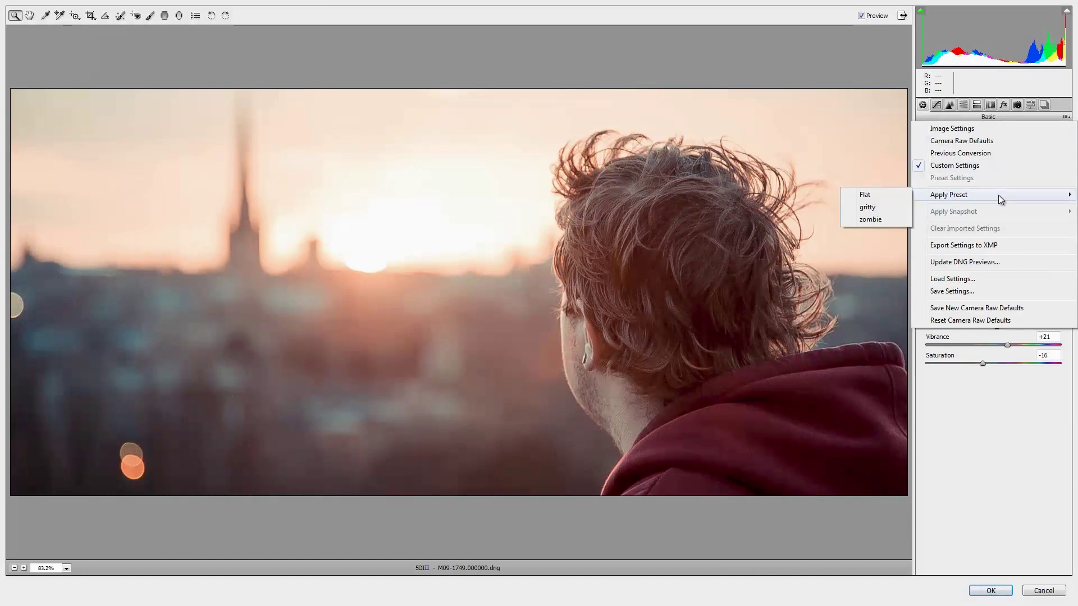
left_click(869, 208)
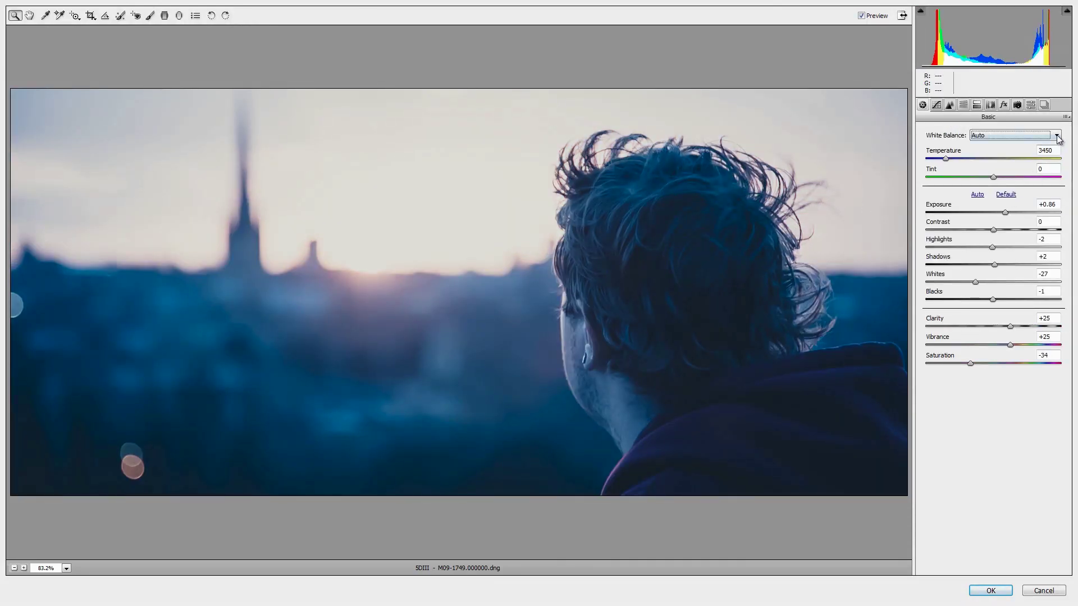
left_click(1067, 117)
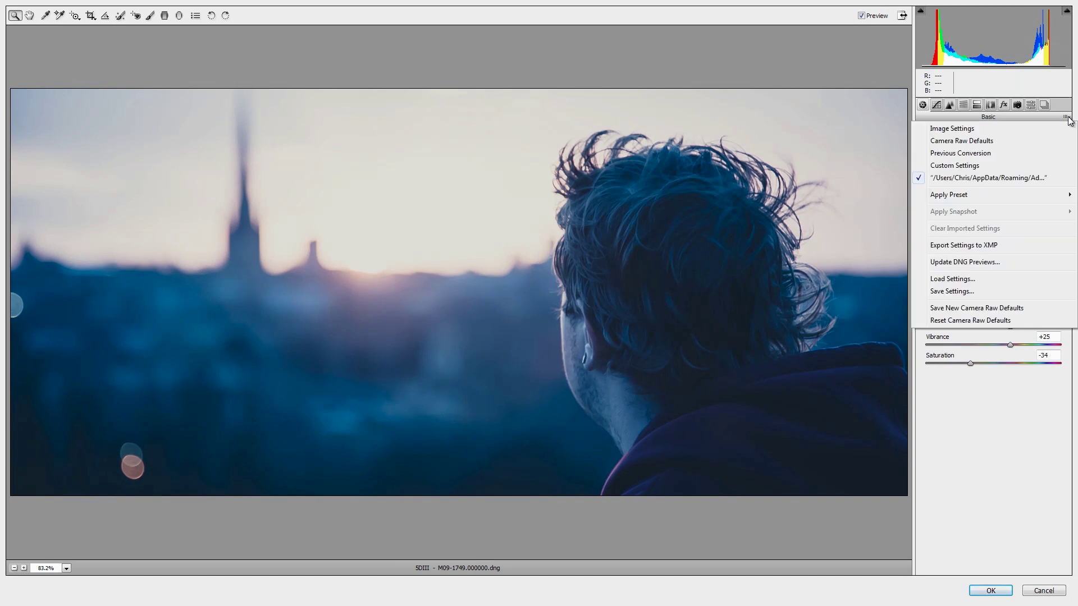
mouse_move(1018, 196)
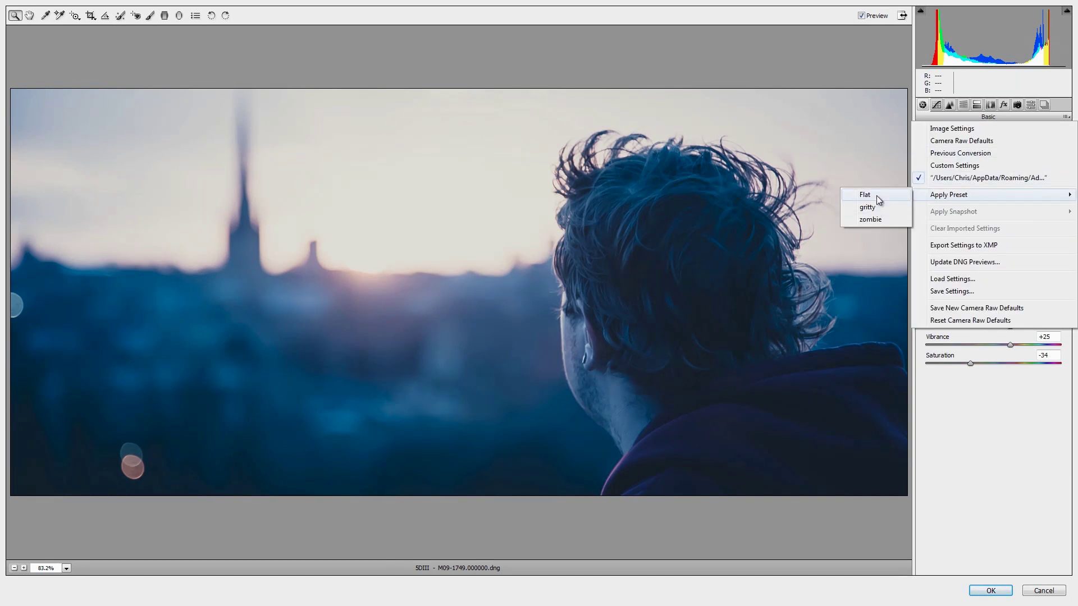
left_click(1051, 79)
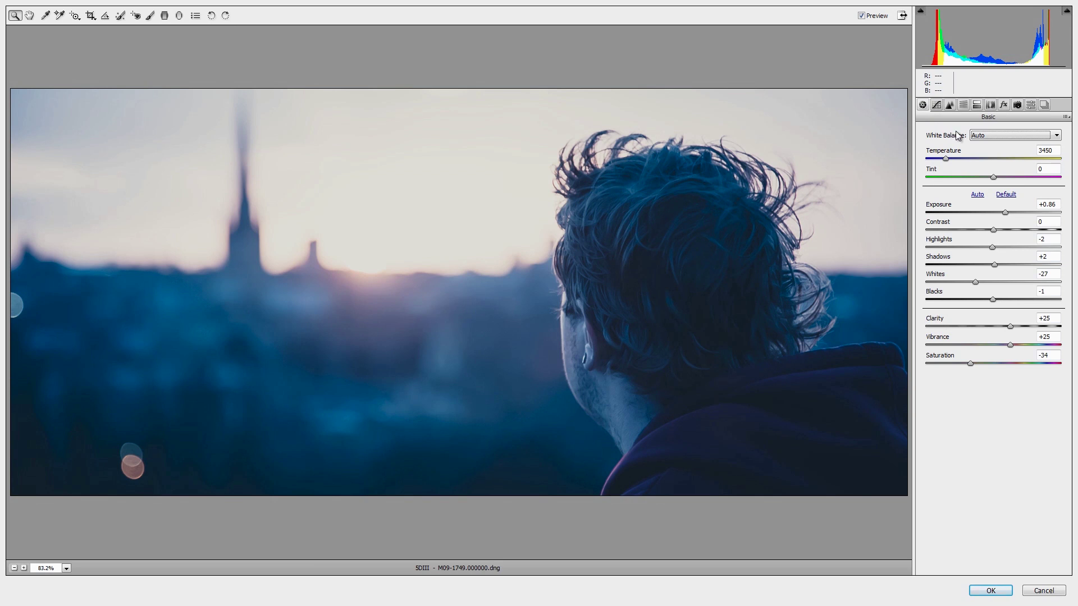
- Reset the raw image to the Camera Raw defaults
left_click(1045, 104)
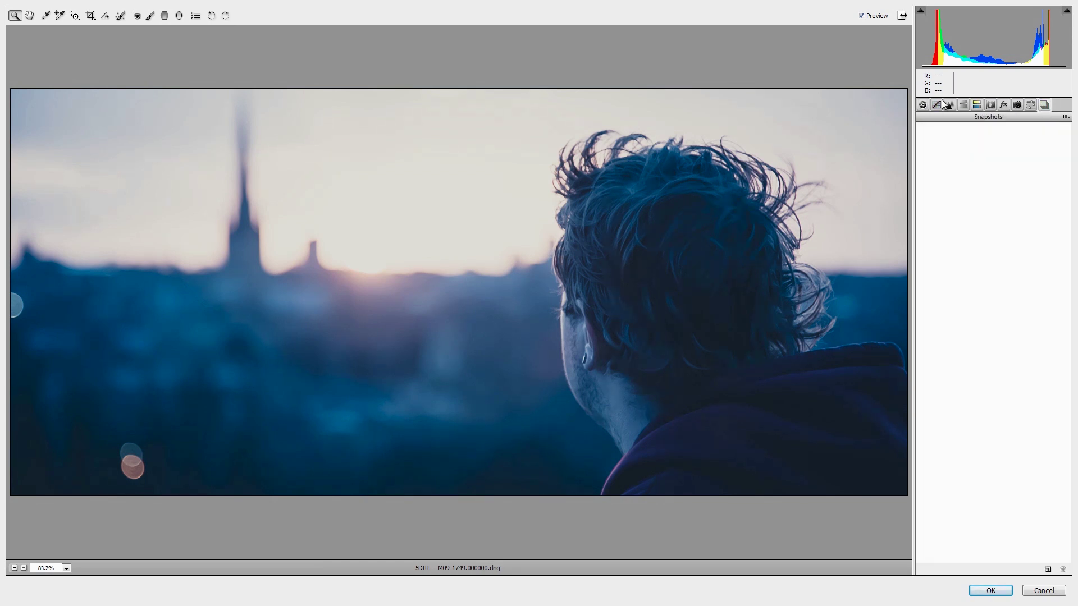
left_click(937, 104)
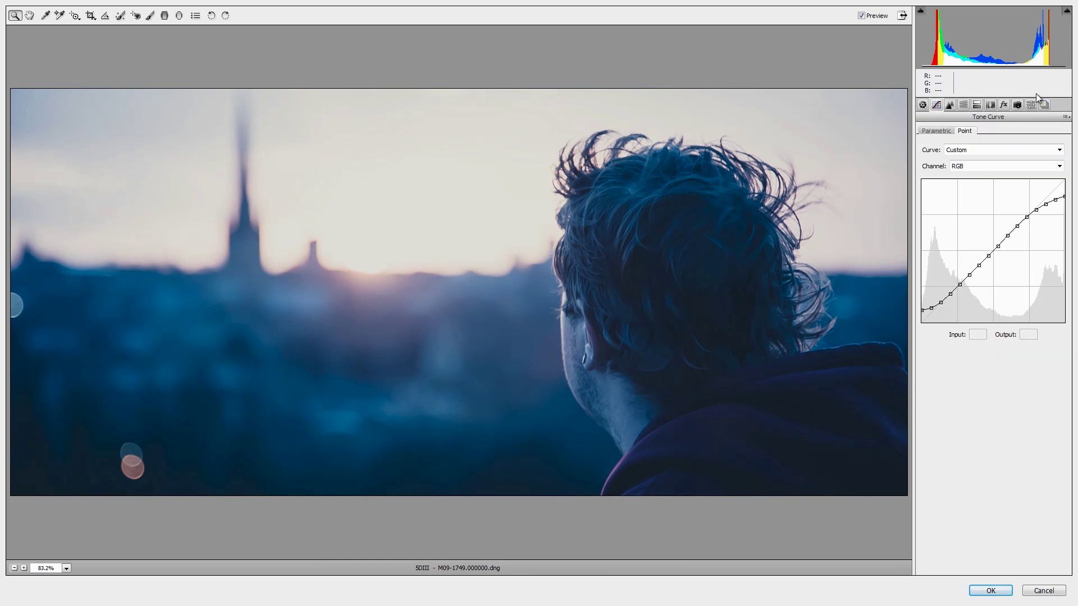
left_click(1065, 117)
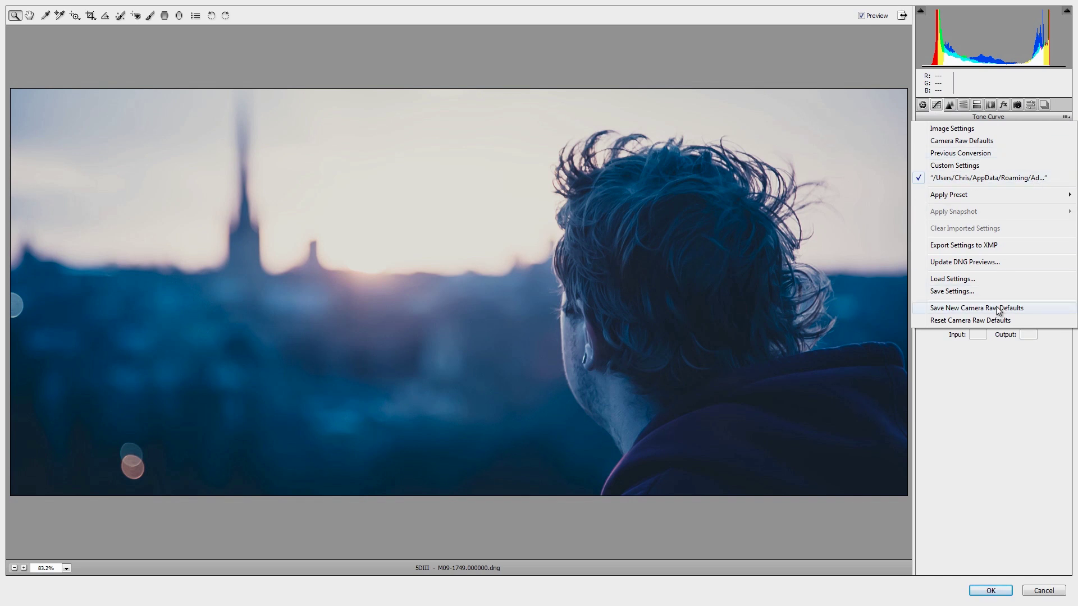
left_click(997, 320)
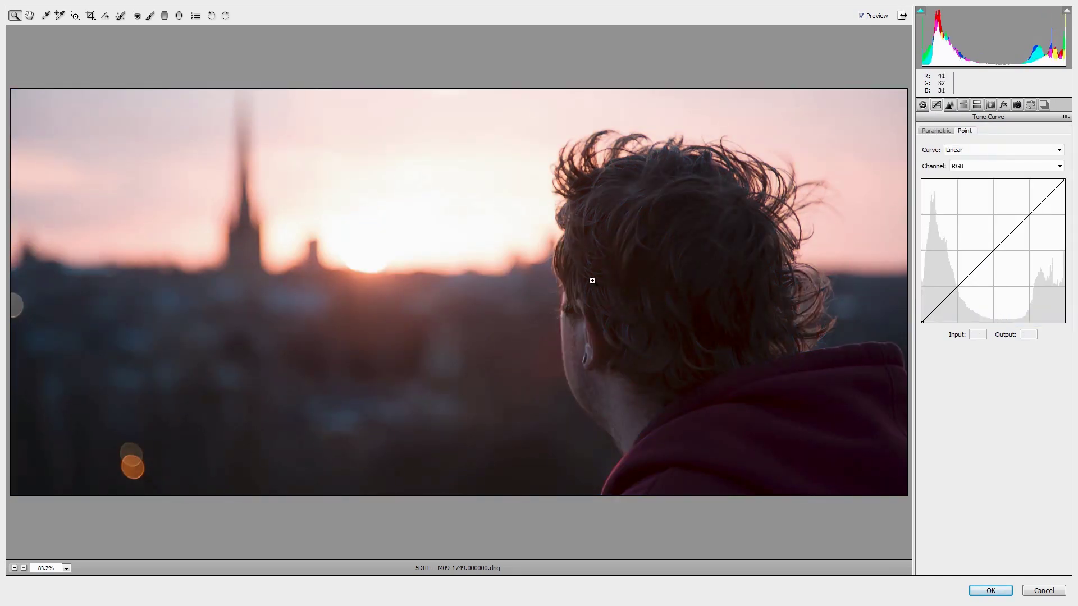
- Set the white balance of the raw image to Shade in the basic adjustments
left_click(922, 104)
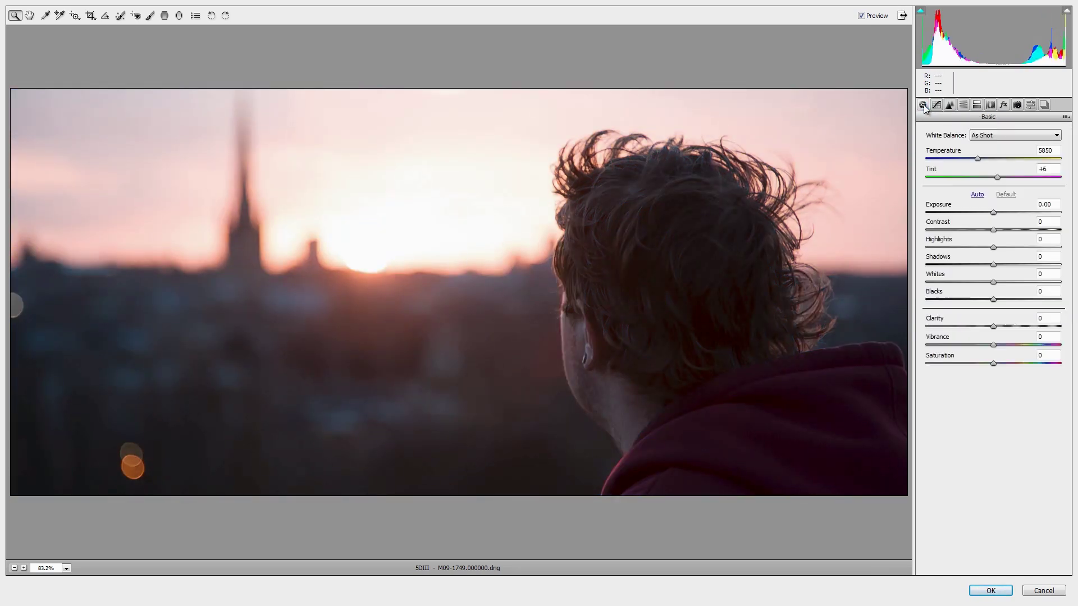
left_click(981, 135)
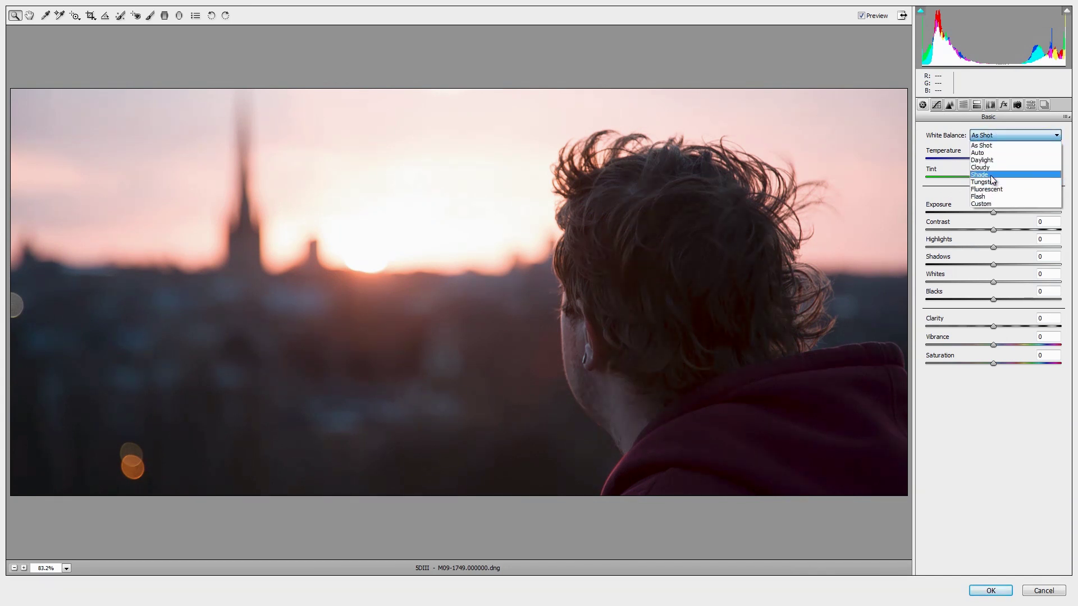
left_click(991, 174)
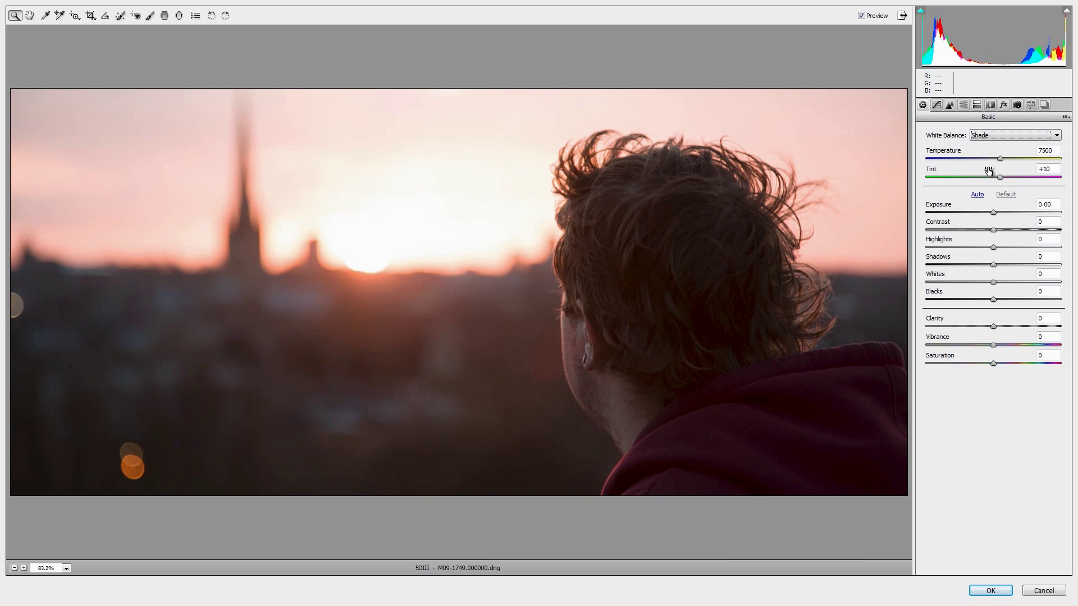
- Apply the Flat preset to the raw image and raise its exposure to about -0.40
left_click(1064, 117)
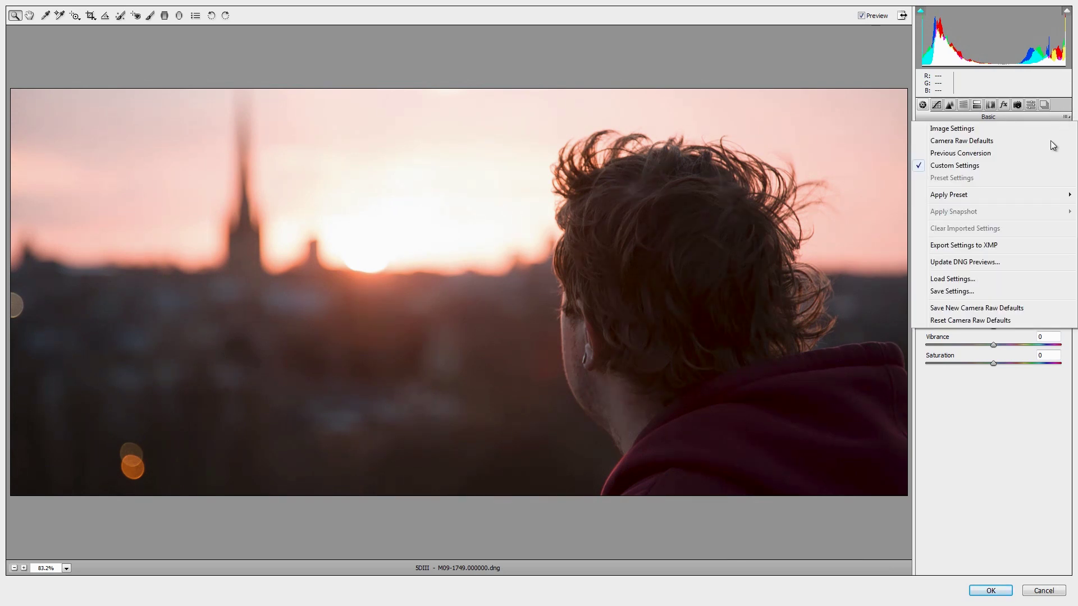
mouse_move(1022, 197)
left_click(870, 196)
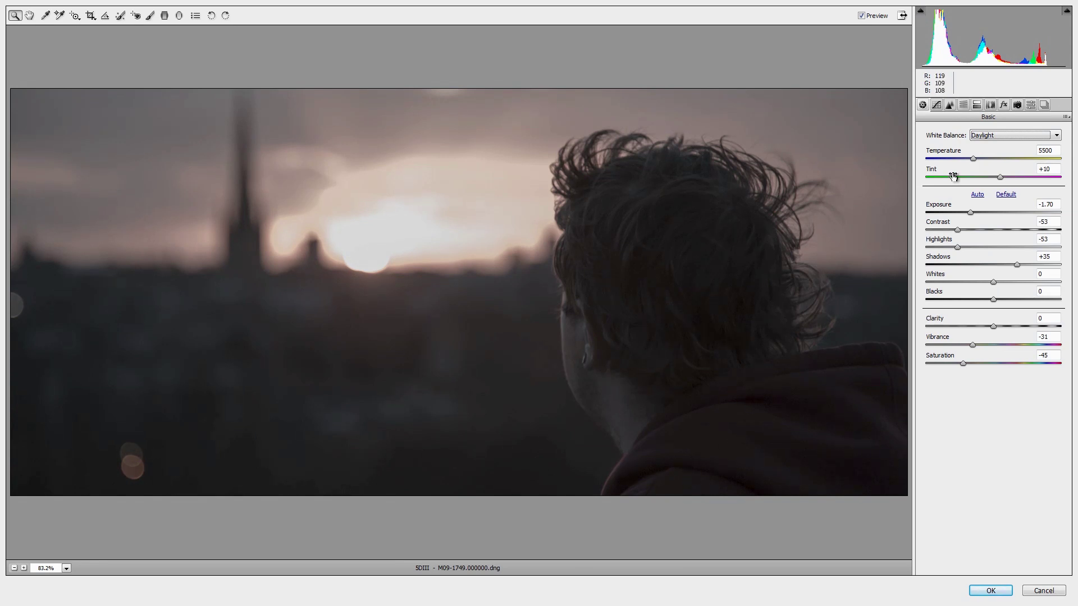
left_click_drag(972, 218, 989, 214)
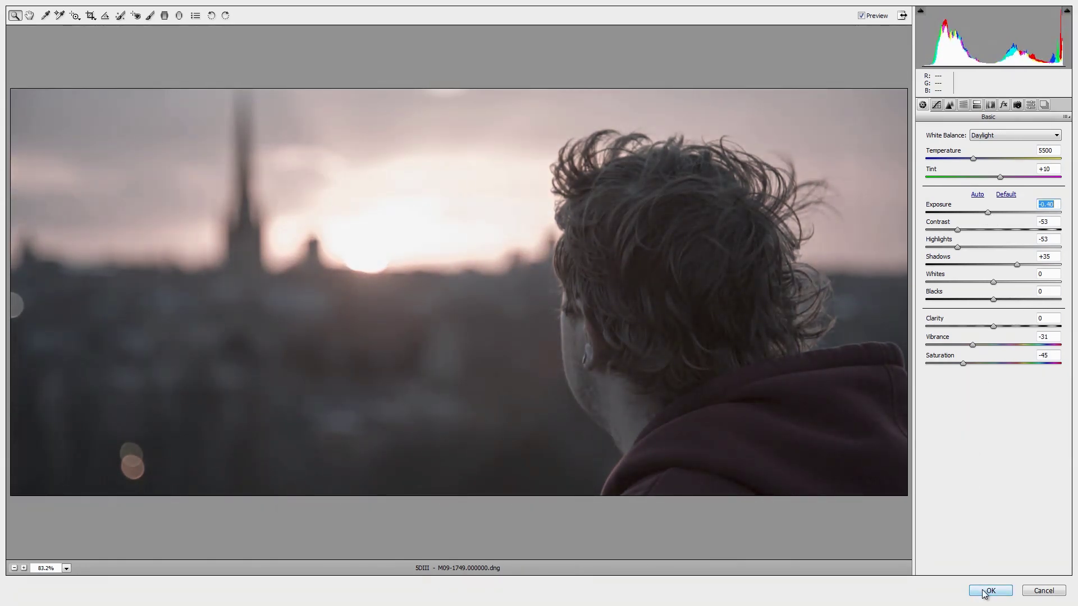
- Review the lens correction, split toning, HSL and detail settings, and accept the raw settings to import the DNG sequence
left_click(989, 106)
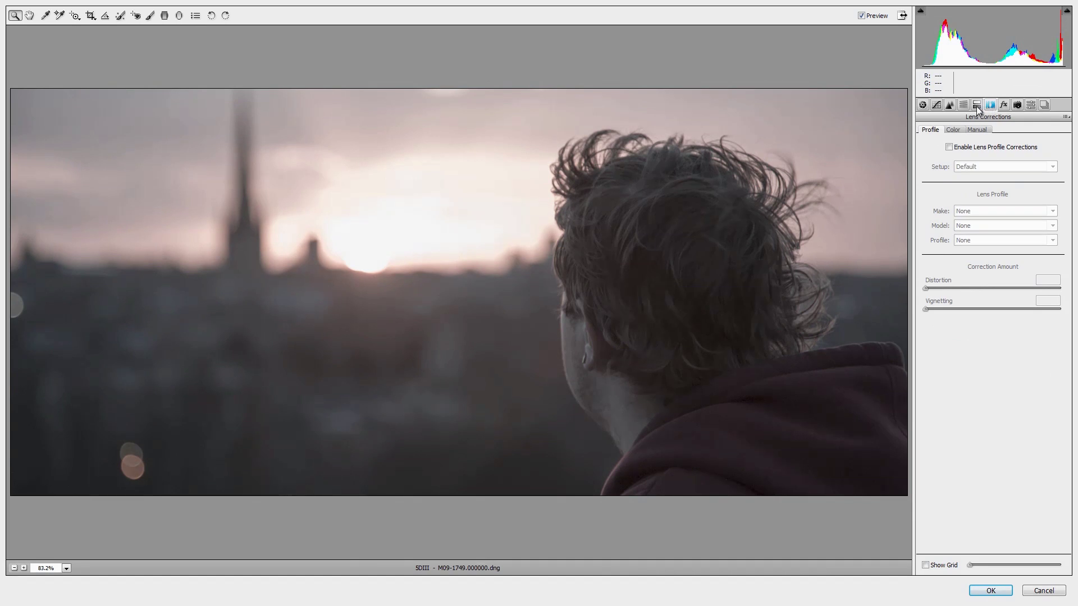
left_click(977, 106)
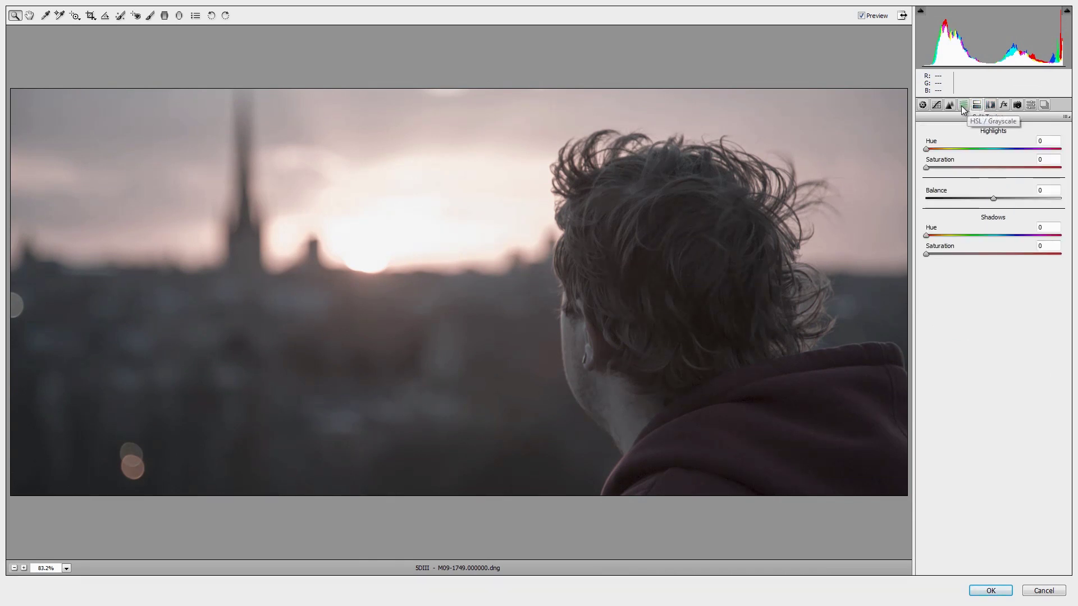
left_click(963, 106)
left_click(950, 106)
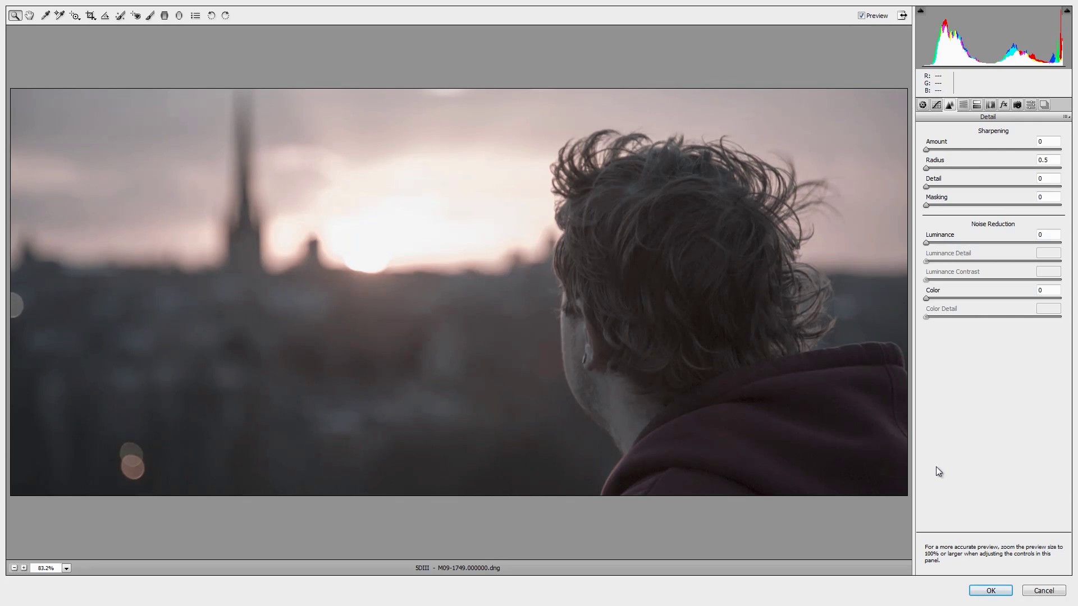
left_click(988, 592)
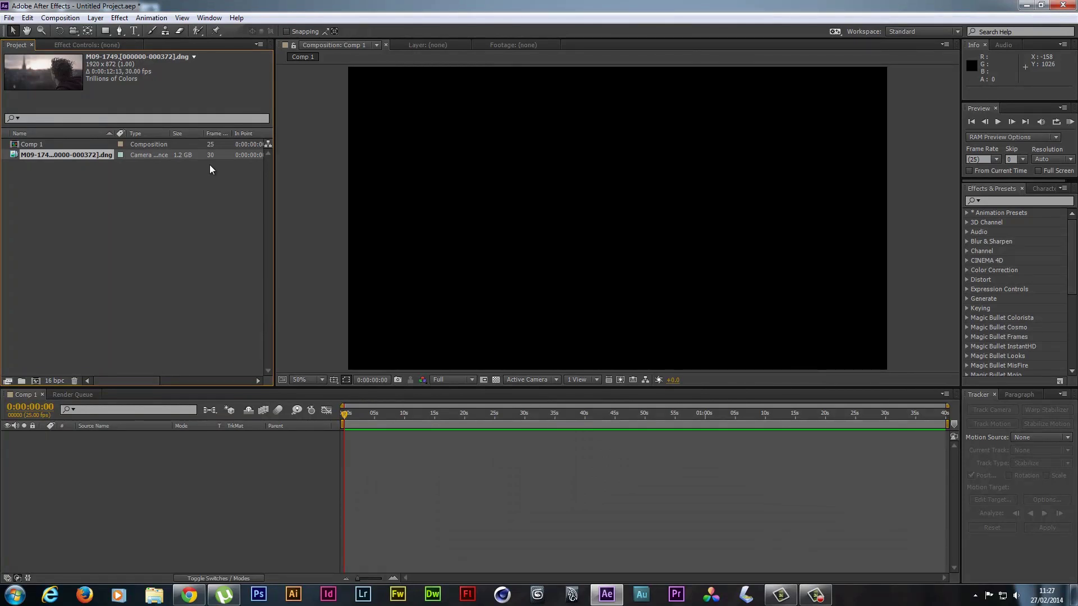
- Set the imported DNG sequence's interpreted frame rate to 25 frames per second
right_click(91, 157)
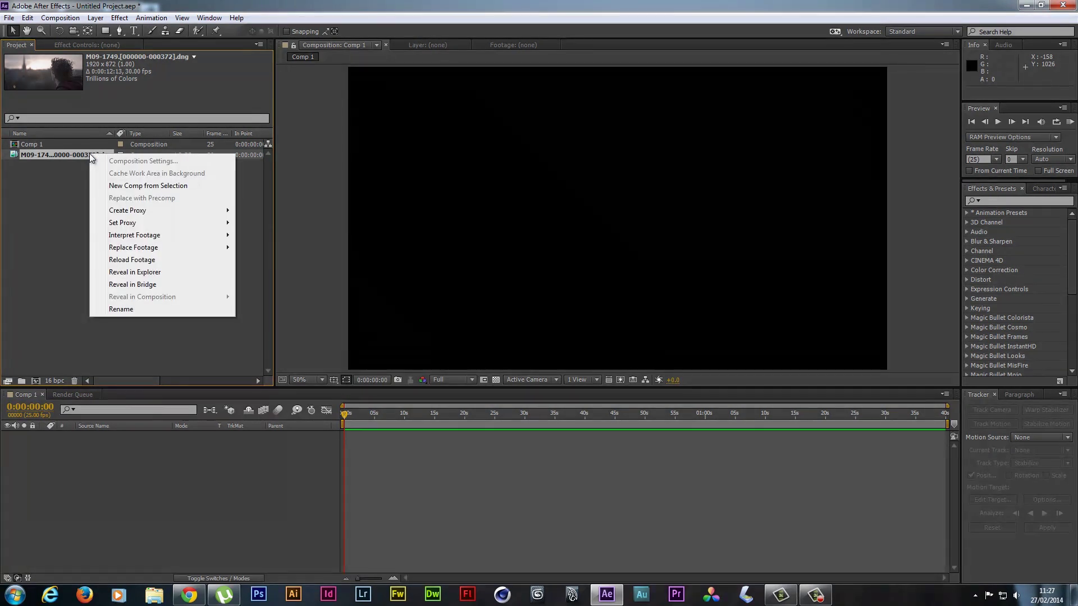
mouse_move(149, 236)
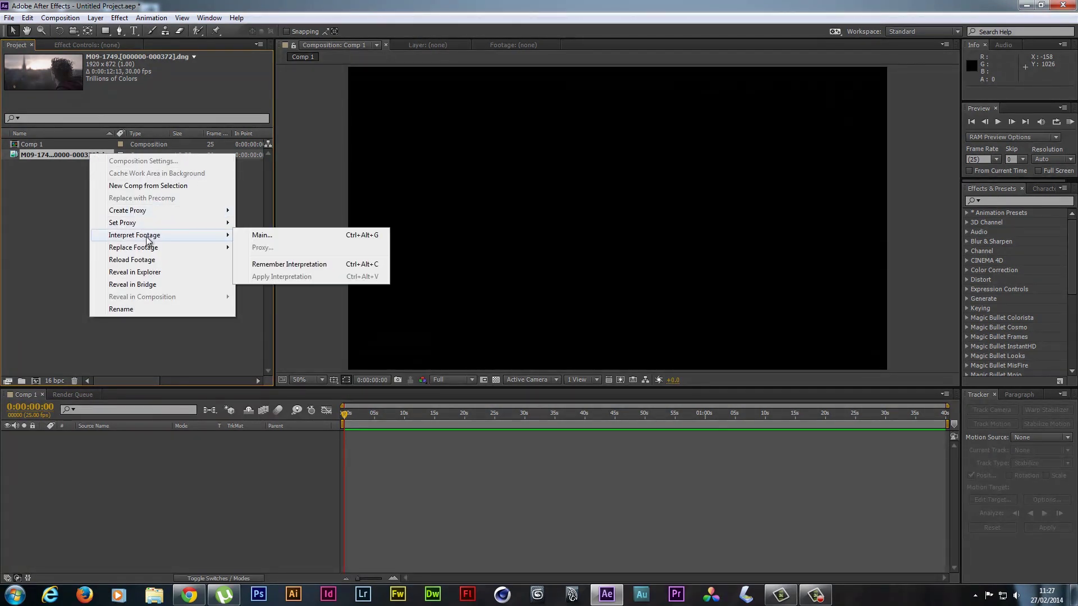
left_click(262, 236)
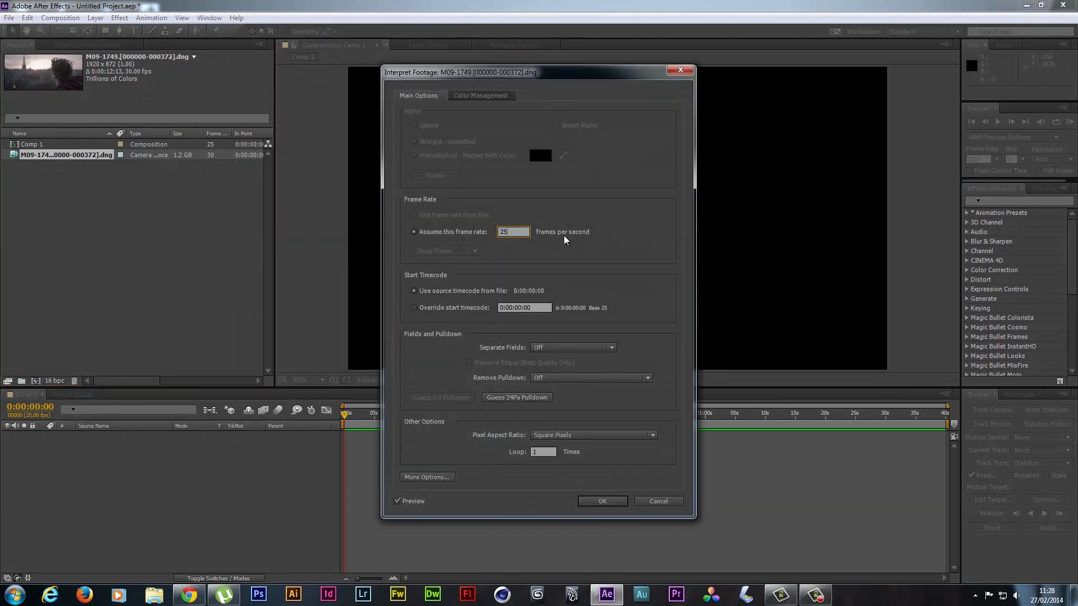
type("25")
key("Return")
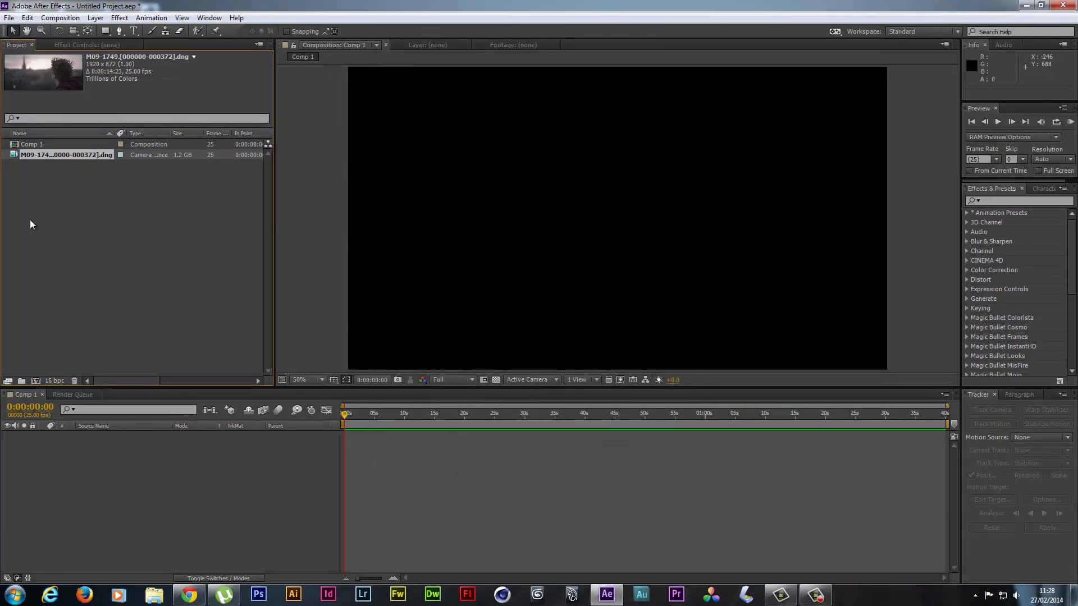
- Add the DNG sequence to Comp 1 and trim the composition to the length of the clip
left_click_drag(41, 156, 113, 467)
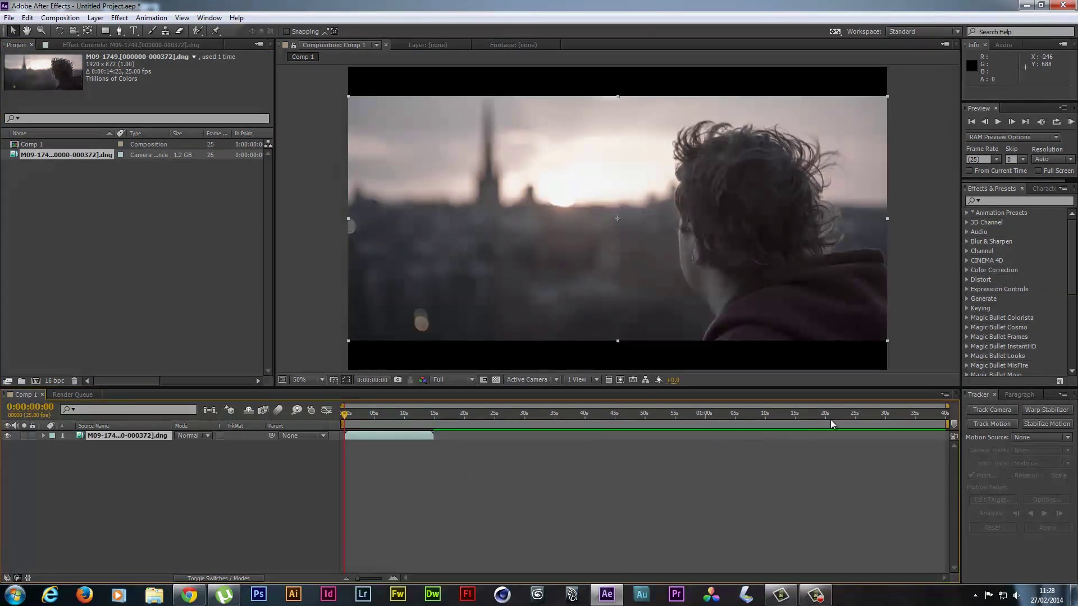
left_click_drag(950, 425, 436, 425)
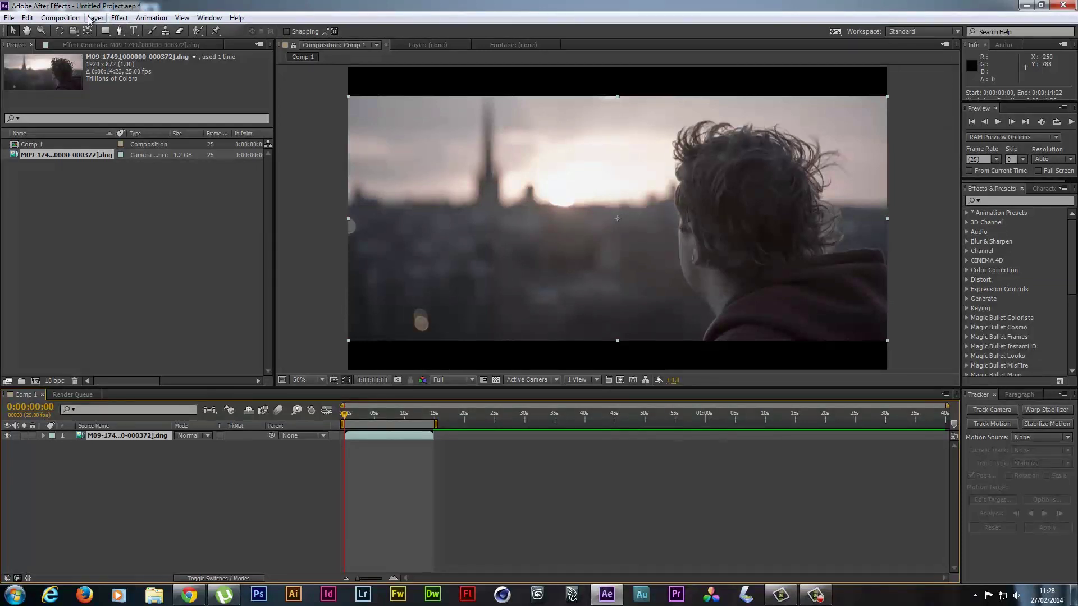
left_click(60, 17)
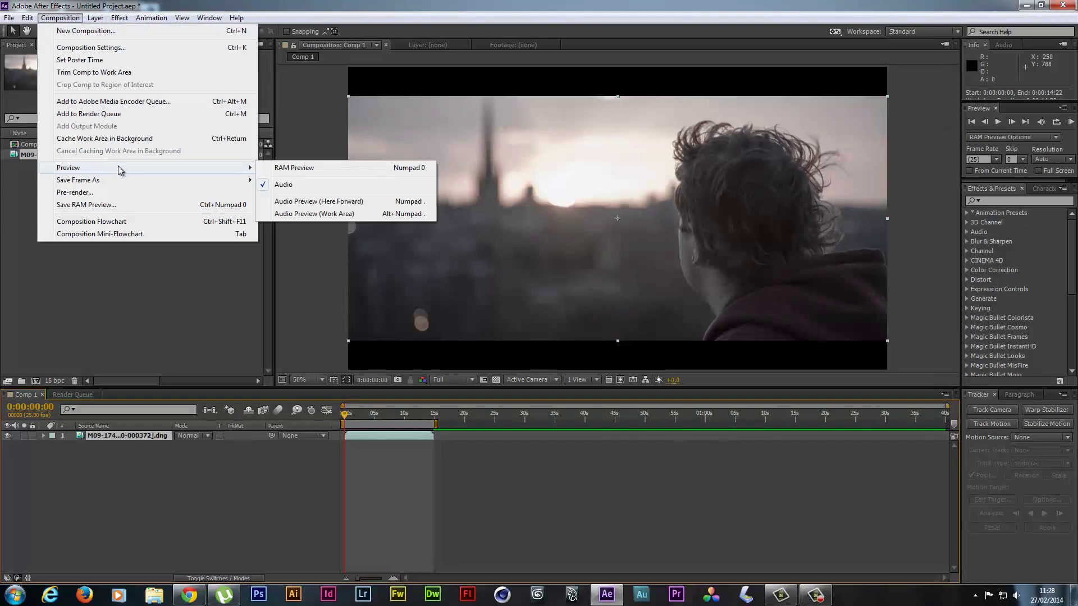
left_click(94, 72)
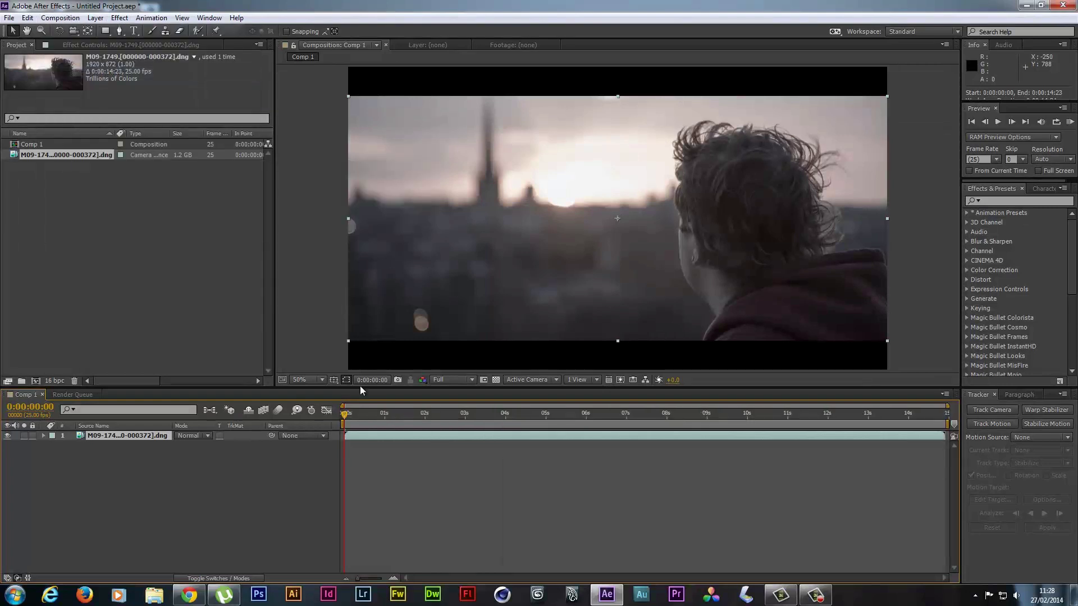
- Set the preview resolution to Half with fast previews on Adaptive Resolution, and play back the start of the composition
left_click(444, 379)
left_click(455, 423)
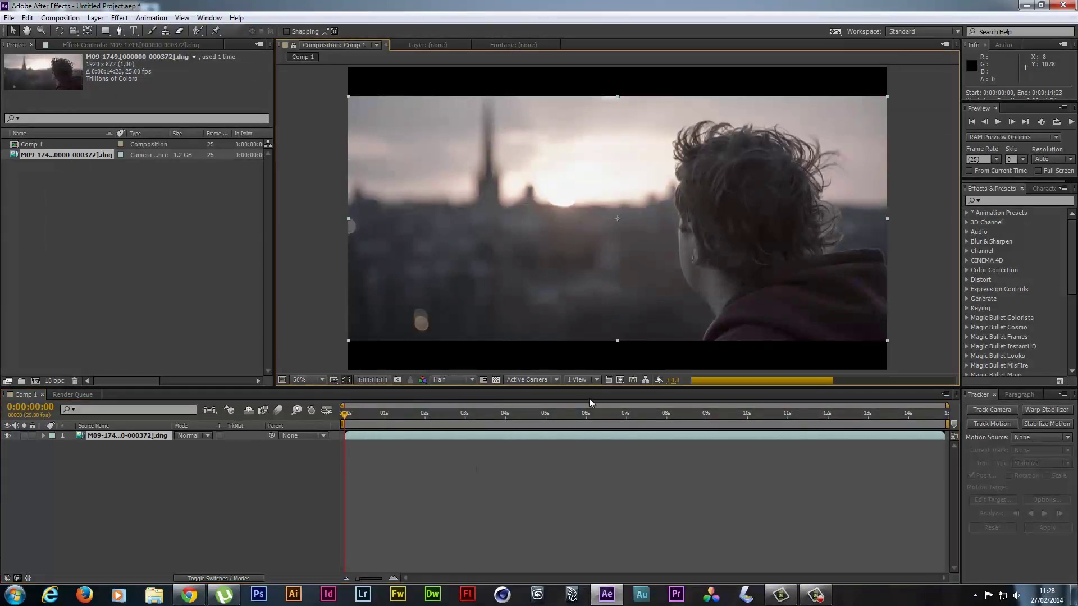
left_click(620, 382)
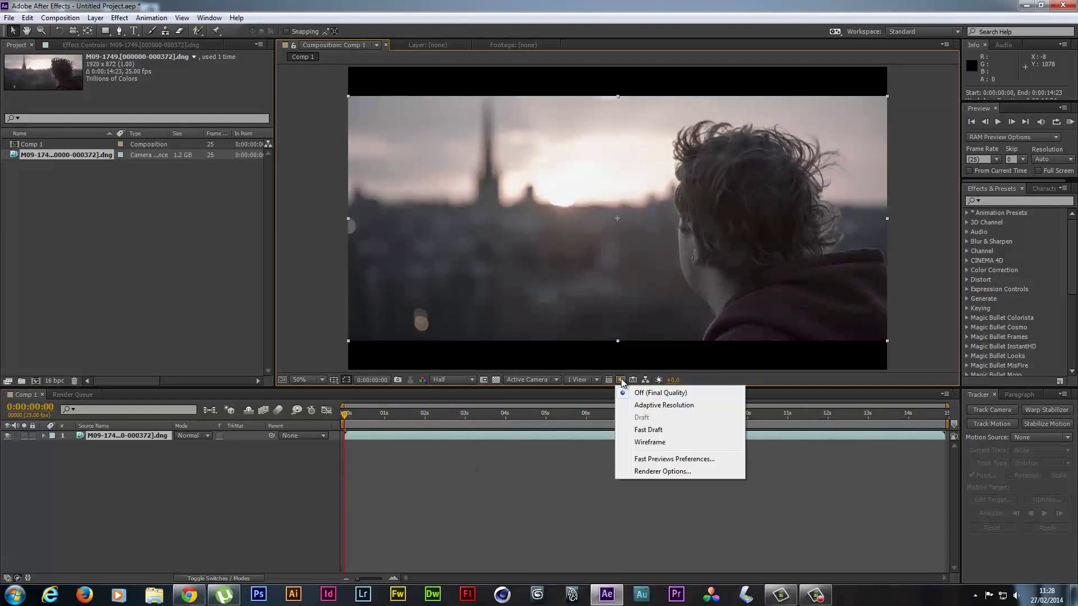
left_click(638, 407)
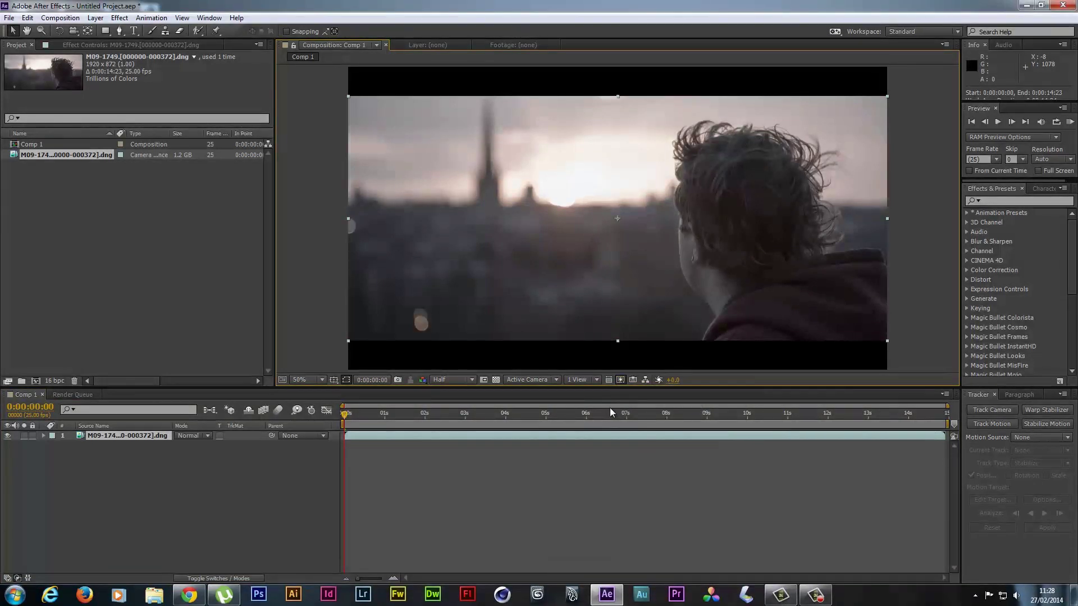
key("space")
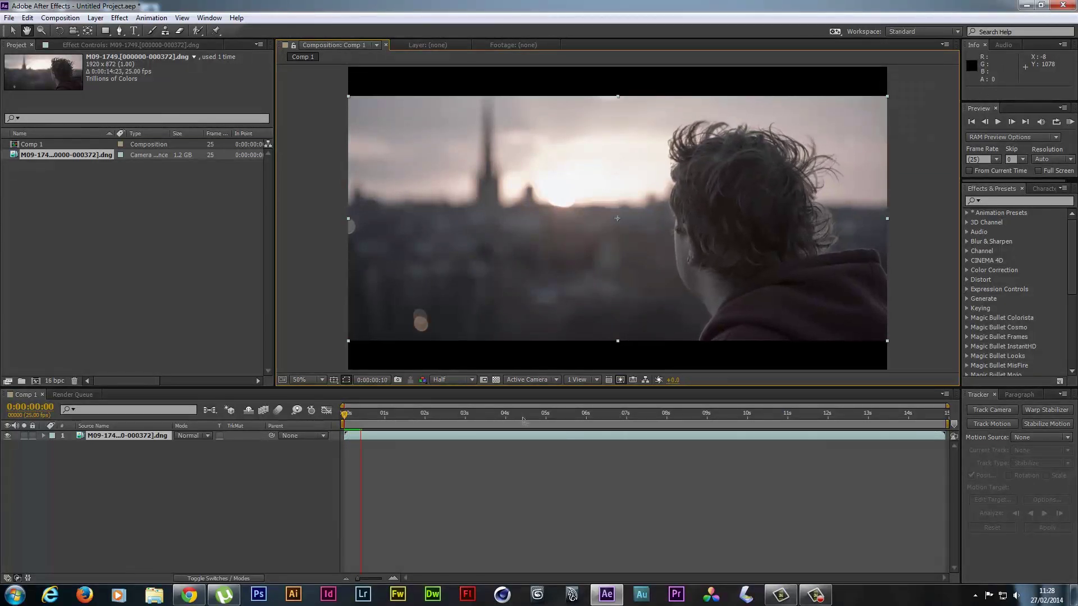
key("space")
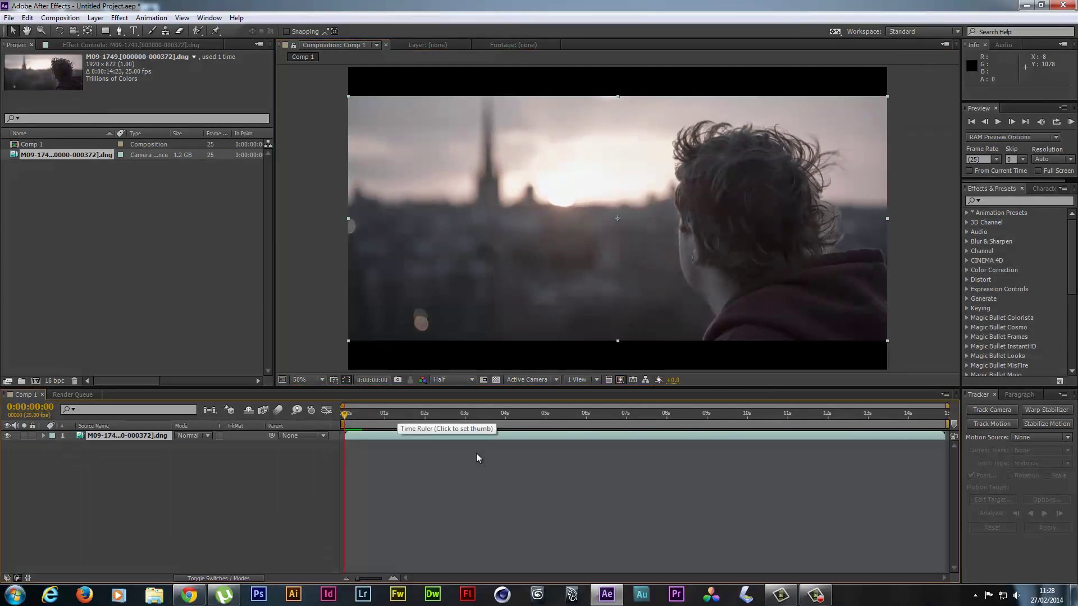
- Shorten the DNG layer to about 5 seconds and trim the composition to the same length
left_click_drag(943, 437, 544, 441)
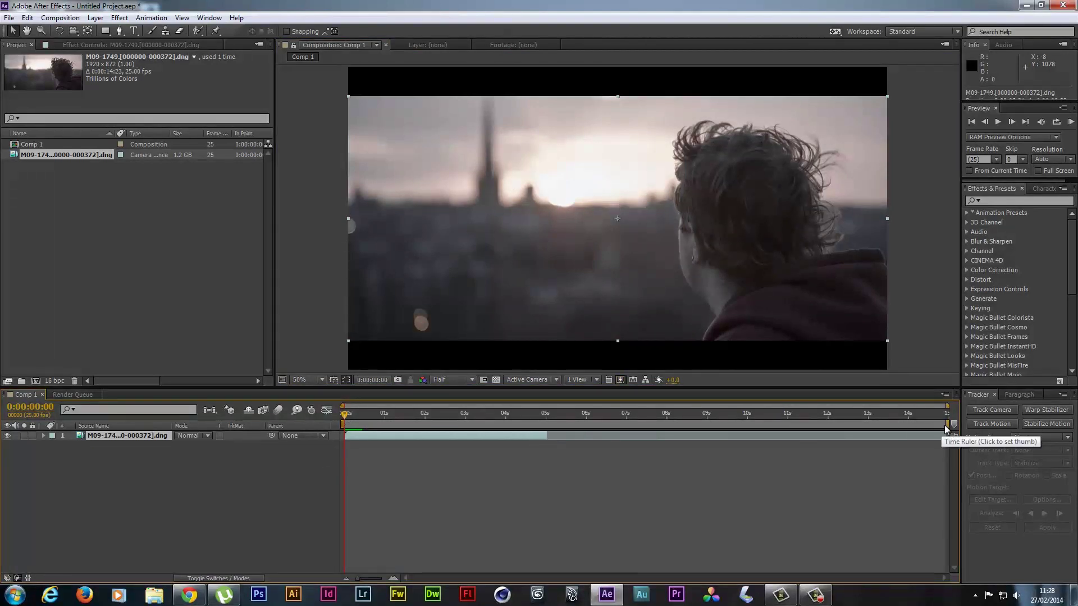
left_click_drag(947, 405, 543, 404)
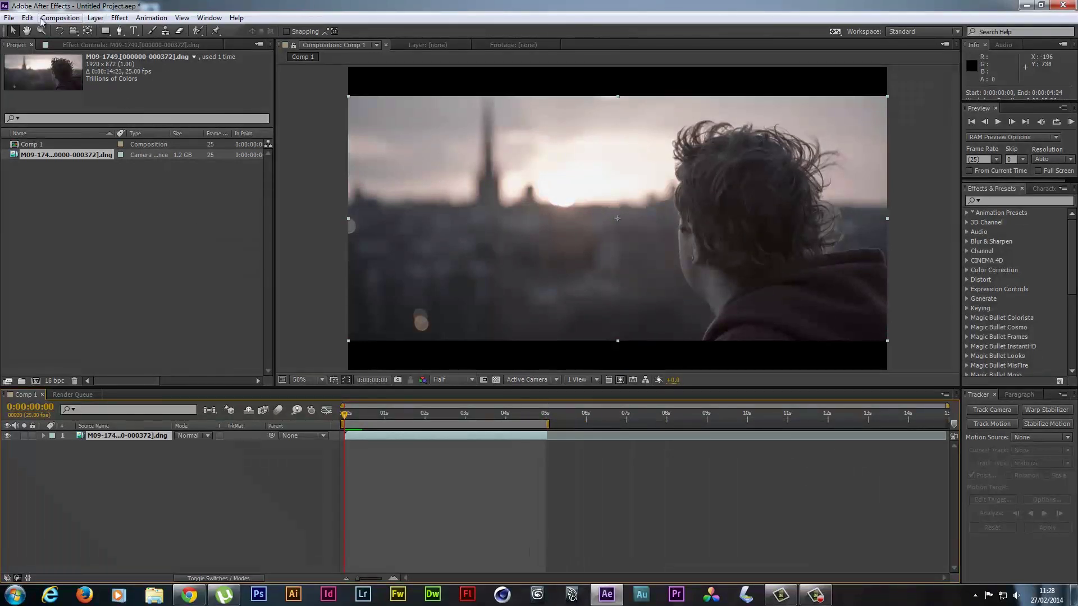
left_click(58, 19)
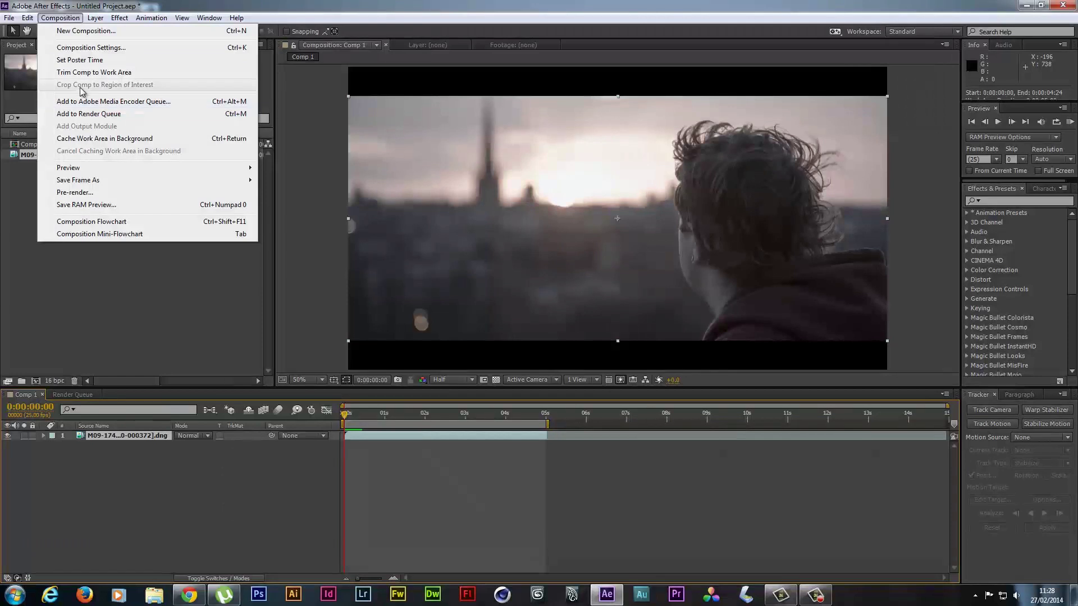
left_click(83, 73)
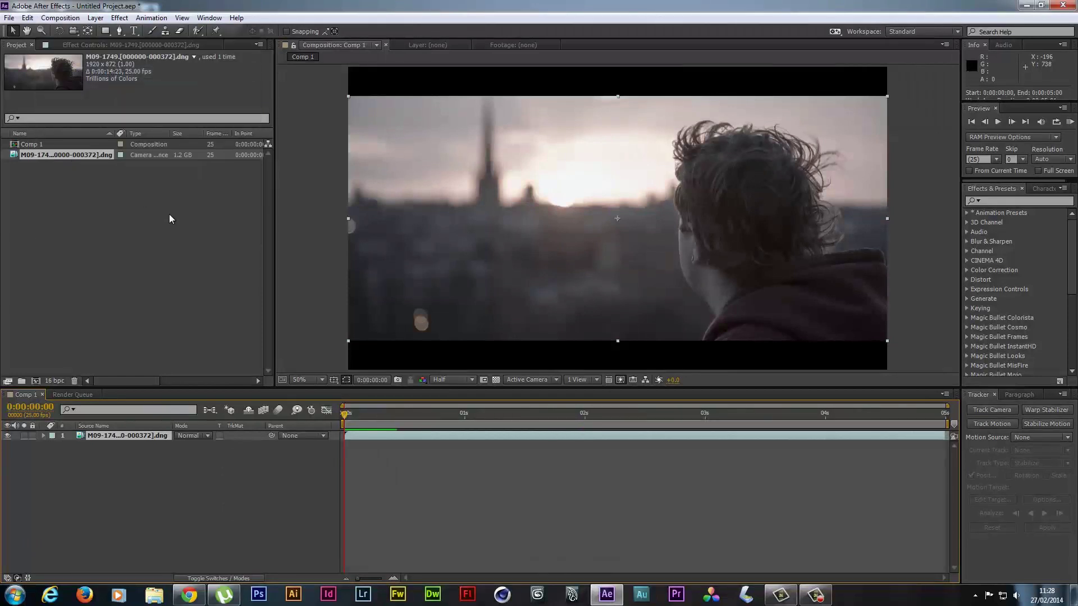
right_click(35, 155)
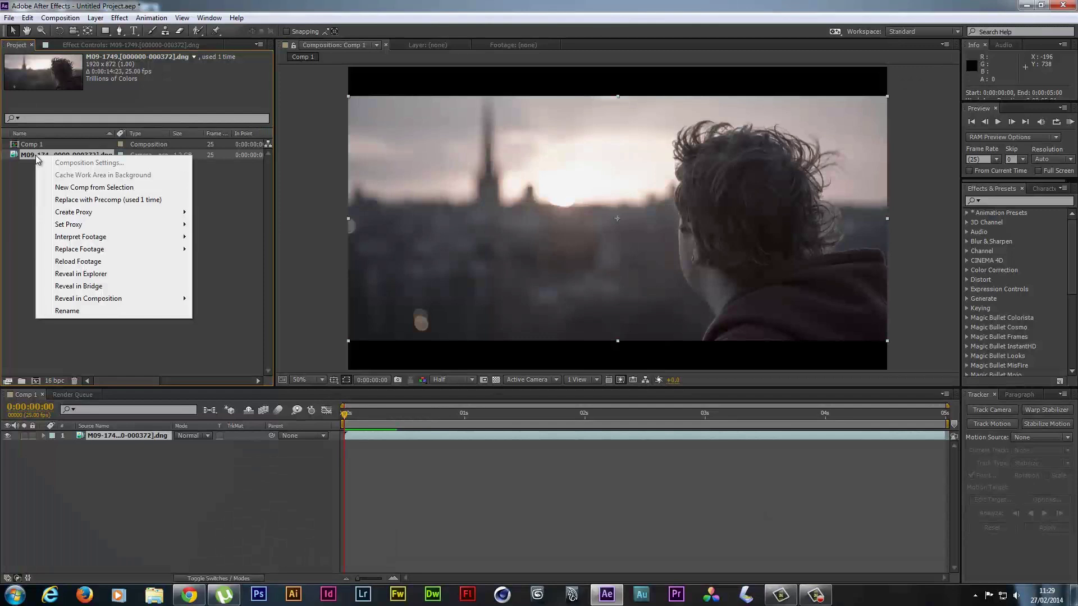
mouse_move(95, 224)
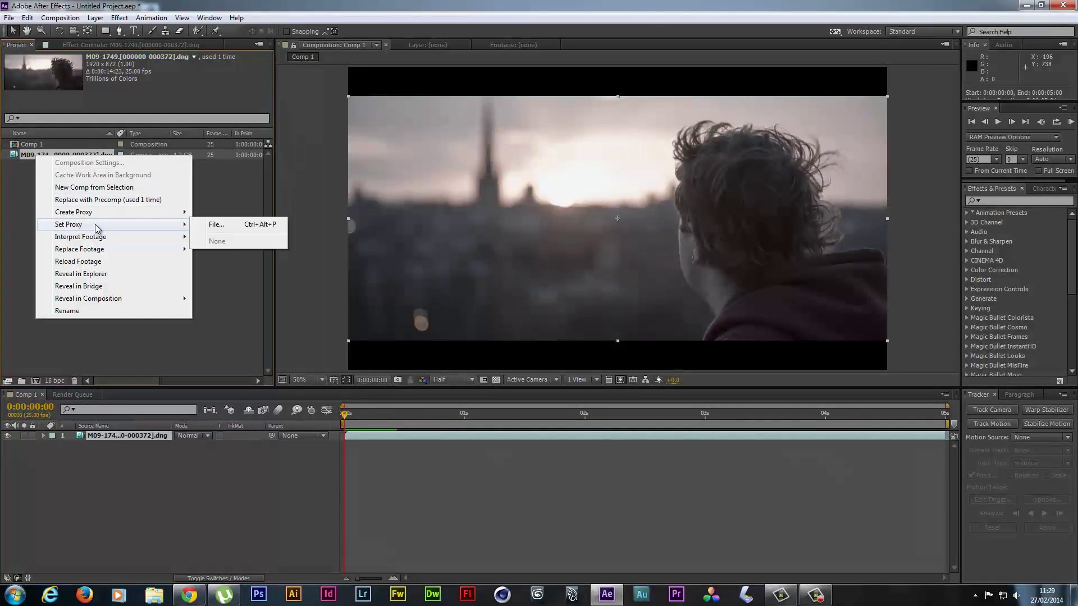
left_click(213, 224)
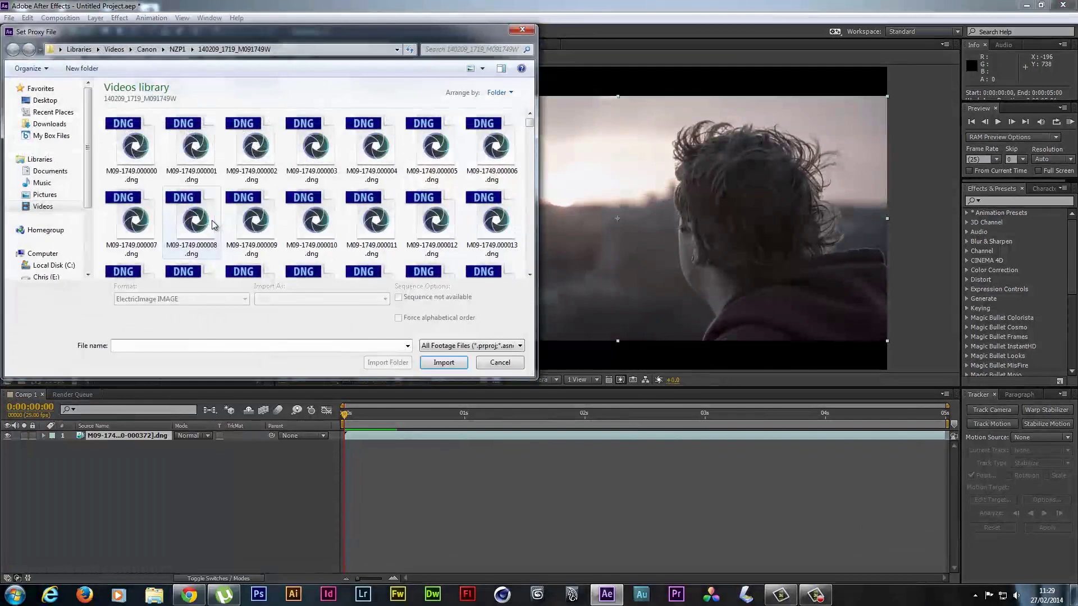
key("Escape")
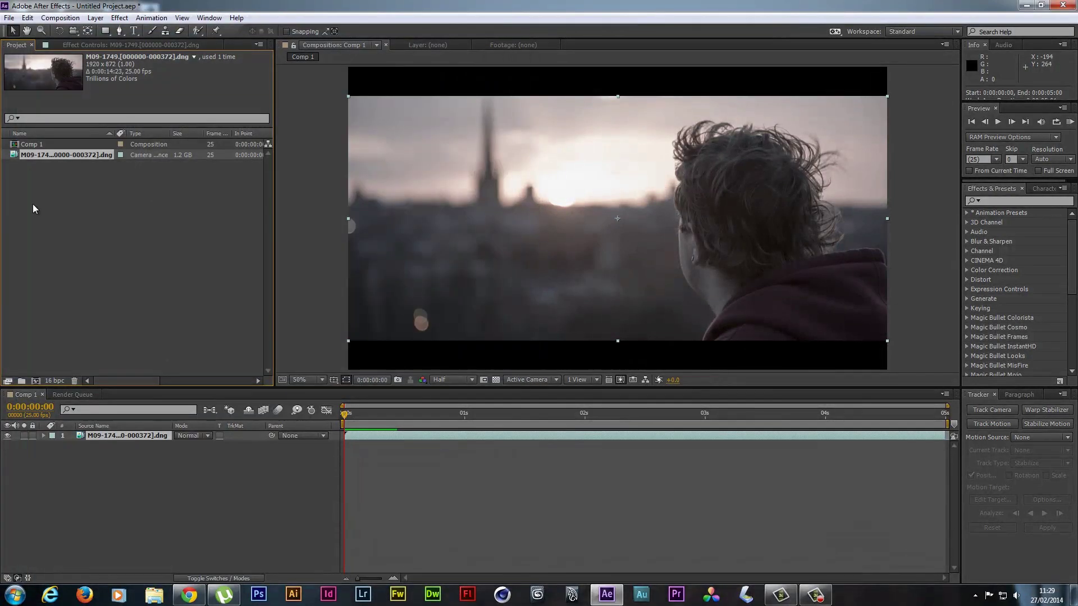
- Create a movie proxy of the DNG sequence and set its output format to QuickTime
right_click(45, 157)
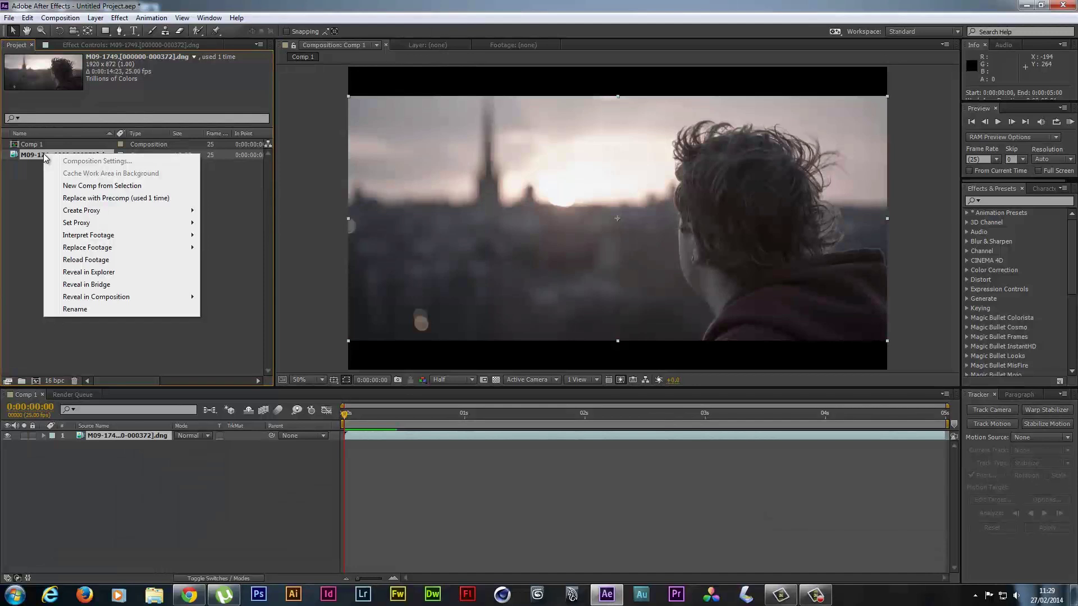
mouse_move(90, 213)
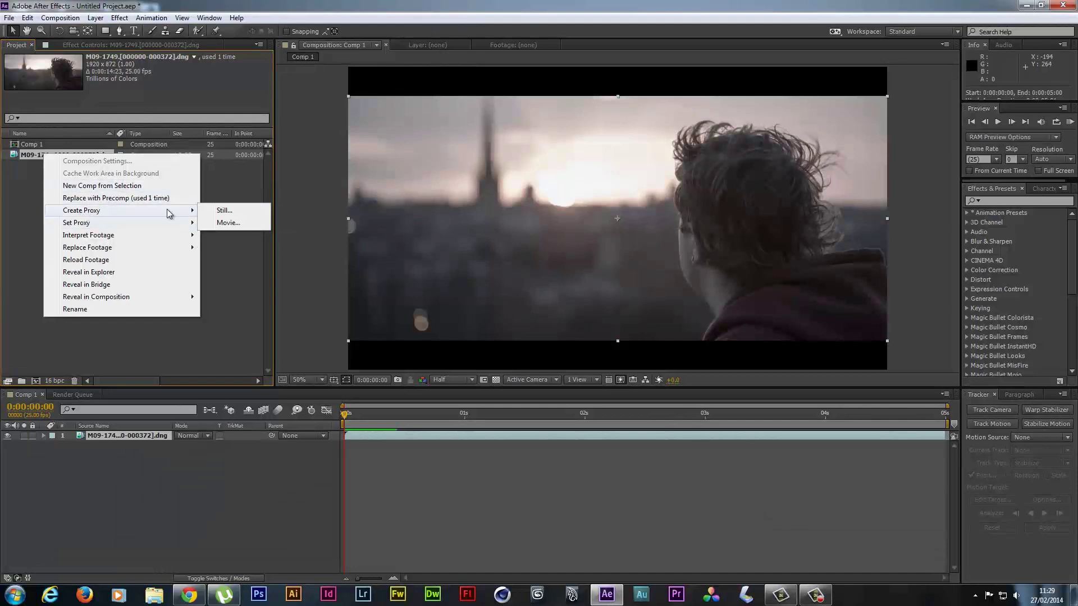
left_click(222, 222)
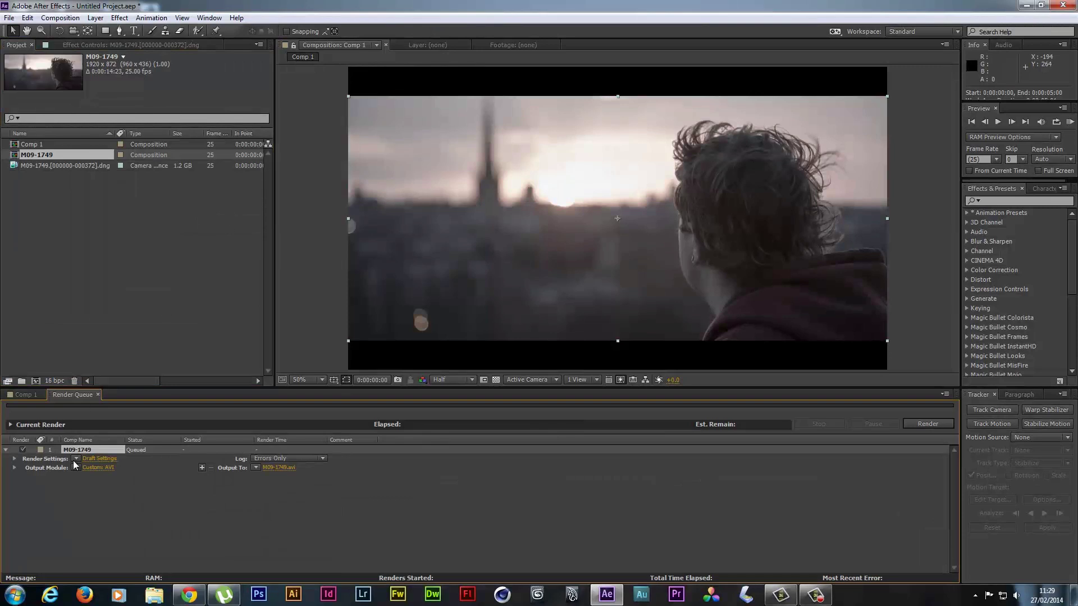
left_click(92, 467)
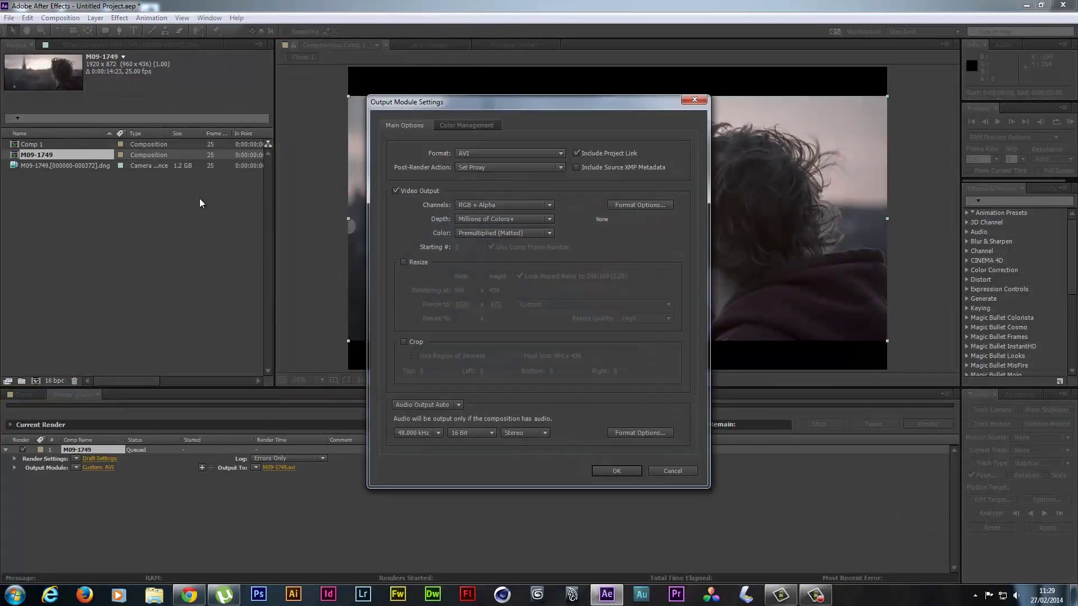
left_click(513, 154)
left_click(498, 316)
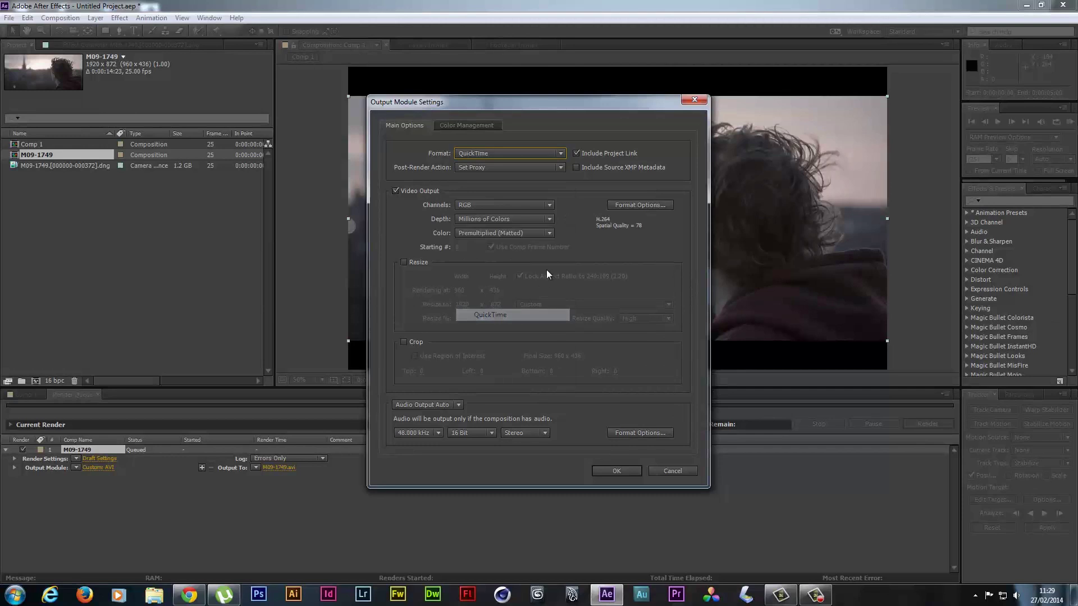
- Set the proxy's video codec to Photo - JPEG and render the proxy movie
left_click(618, 204)
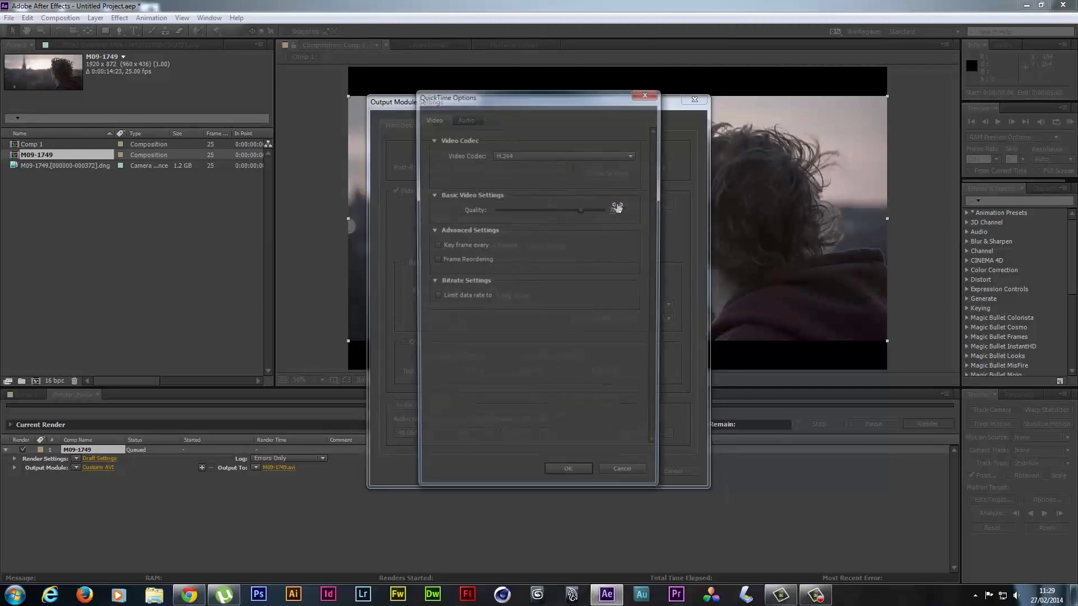
left_click(548, 154)
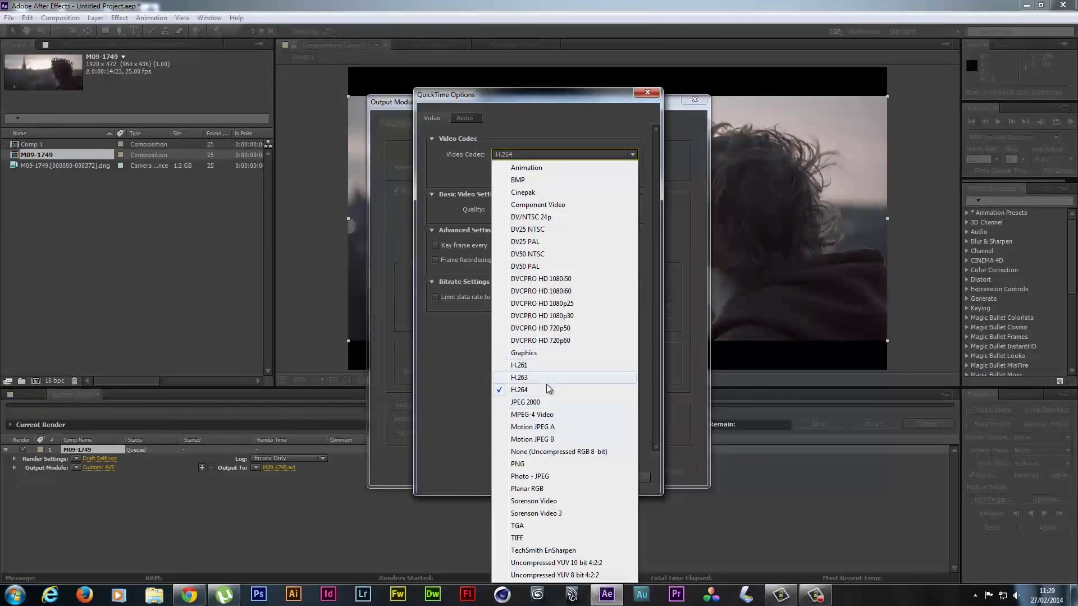
left_click(555, 476)
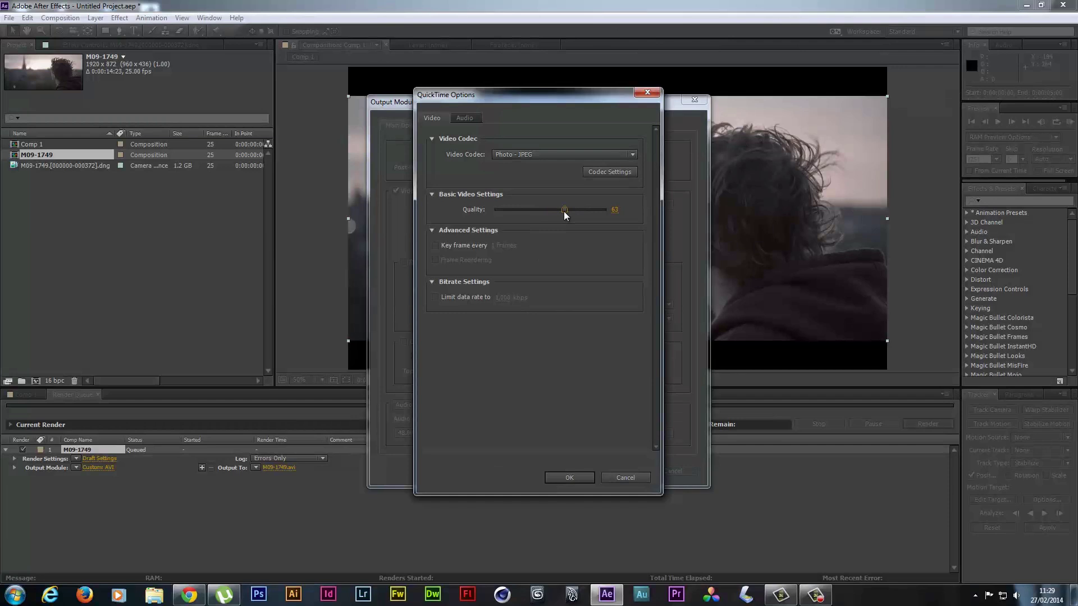
left_click(573, 476)
left_click(611, 469)
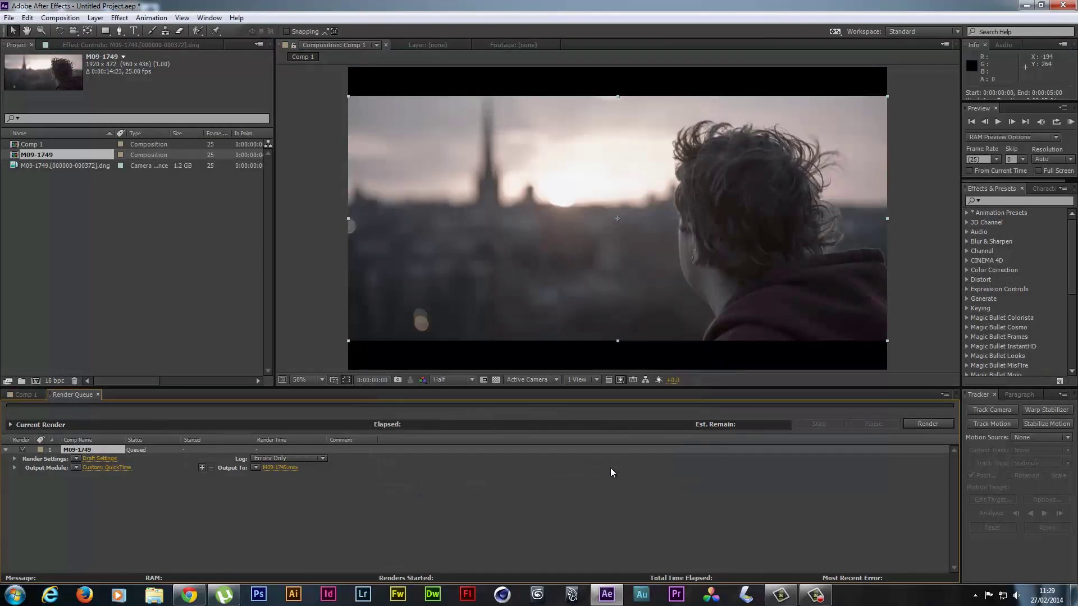
left_click(928, 423)
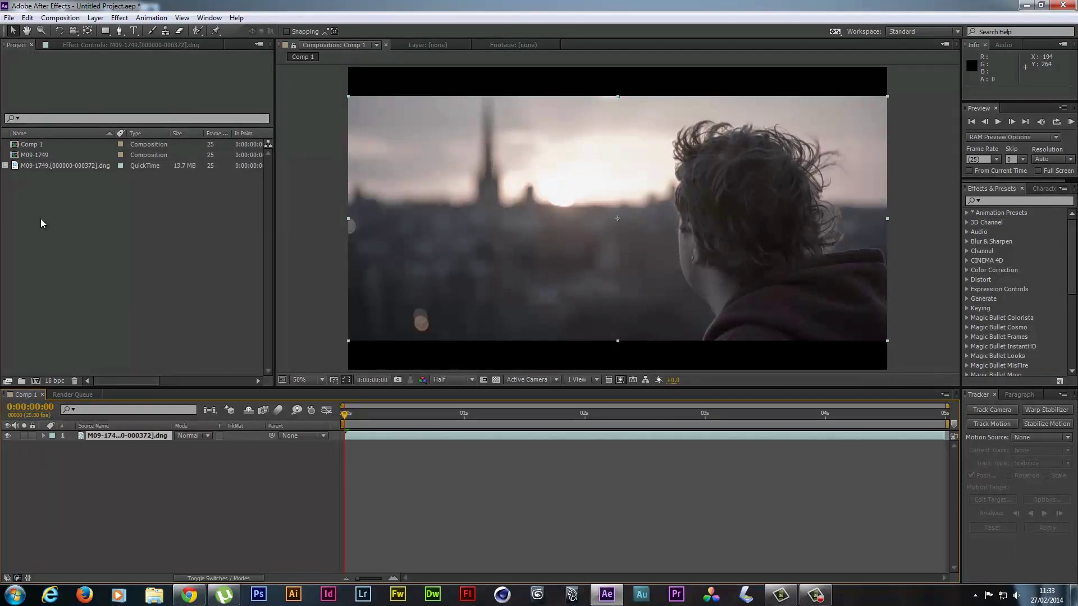
- Play back Comp 1 with the proxy in use and park the playhead at 0:00:00:19
left_click(6, 168)
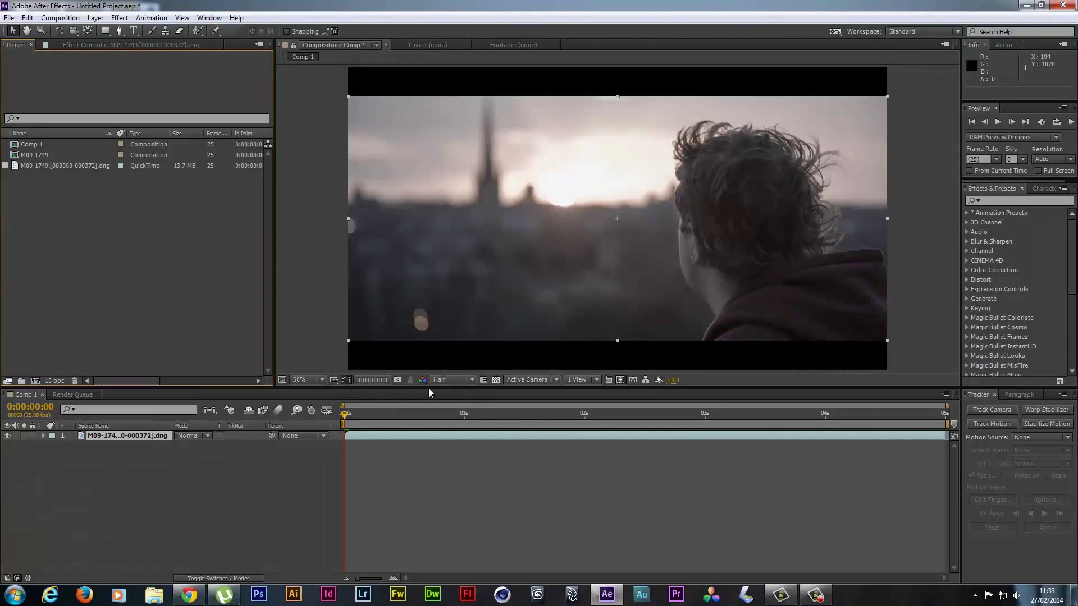
key("space")
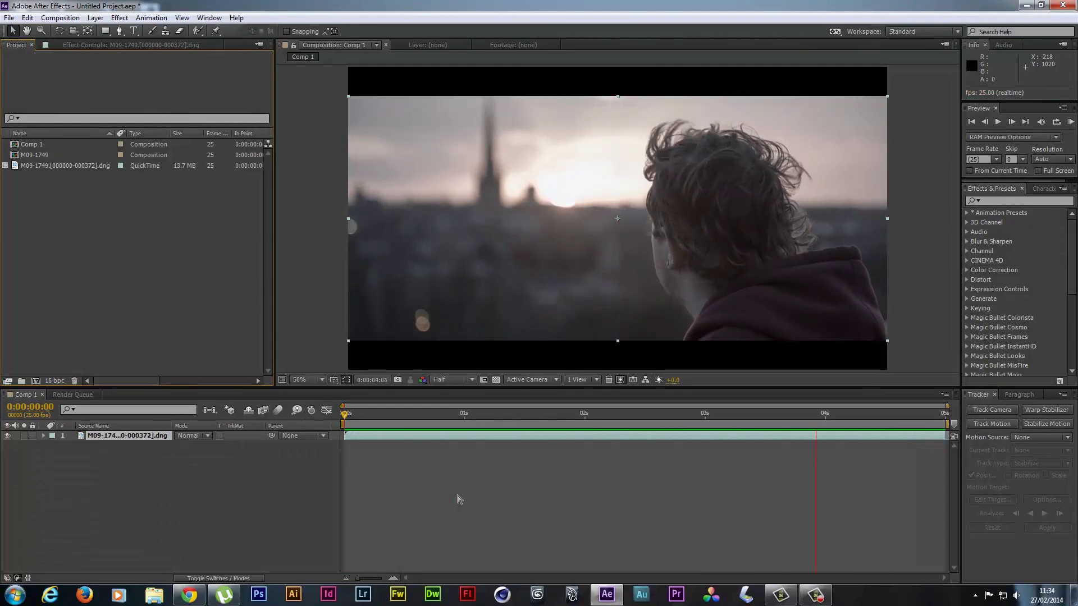
left_click(438, 417)
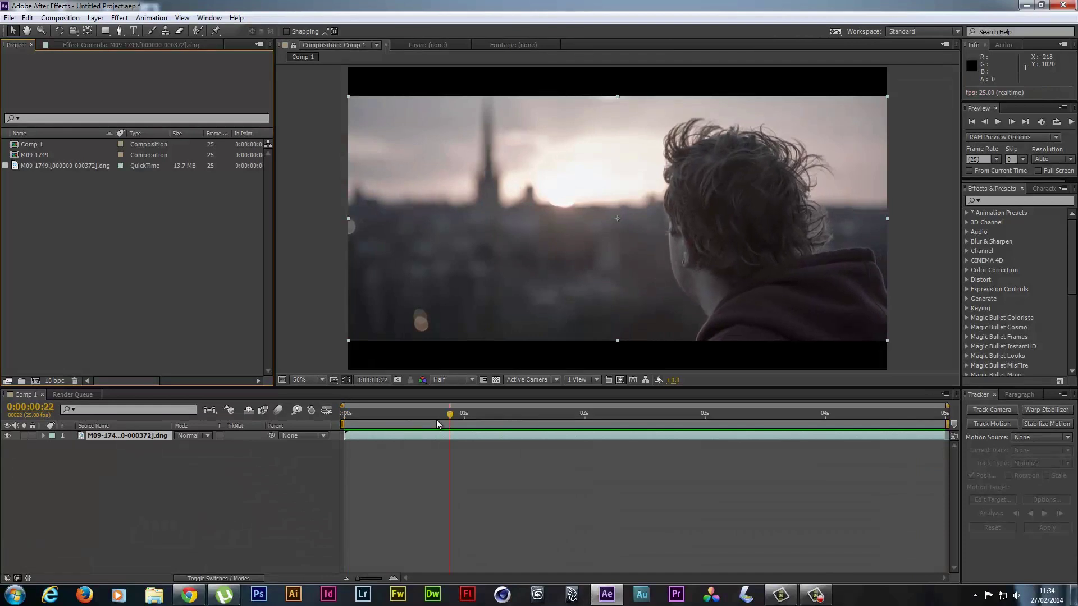
left_click_drag(441, 416, 433, 416)
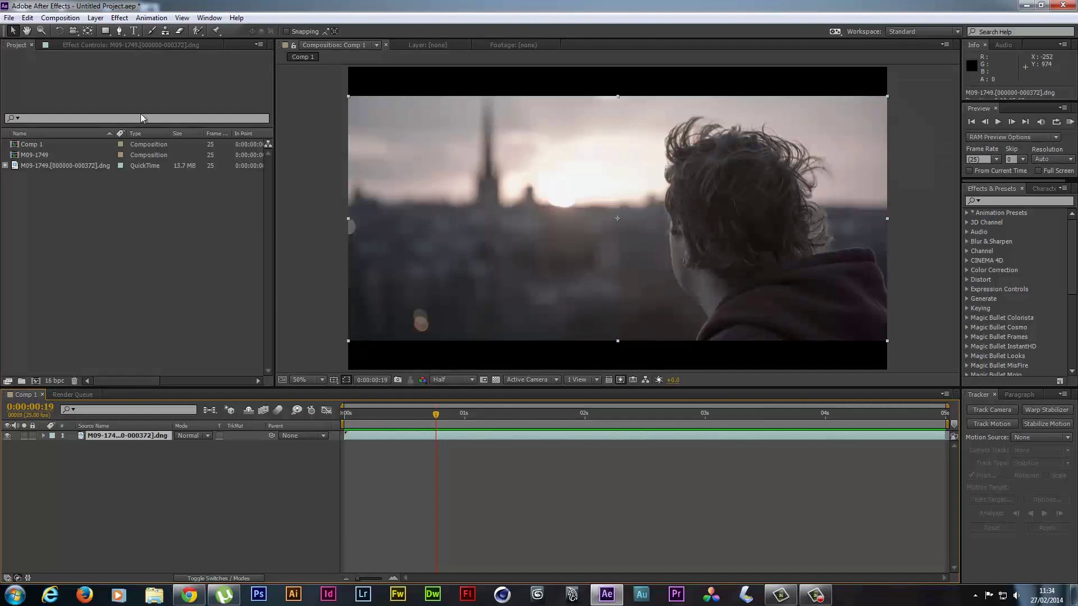
left_click(119, 19)
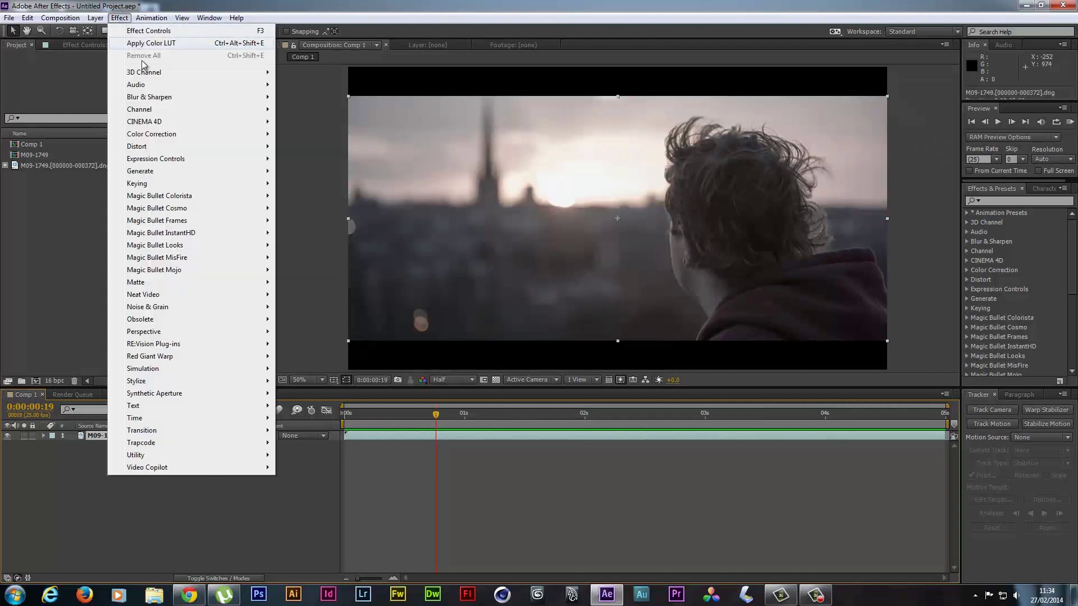
mouse_move(150, 84)
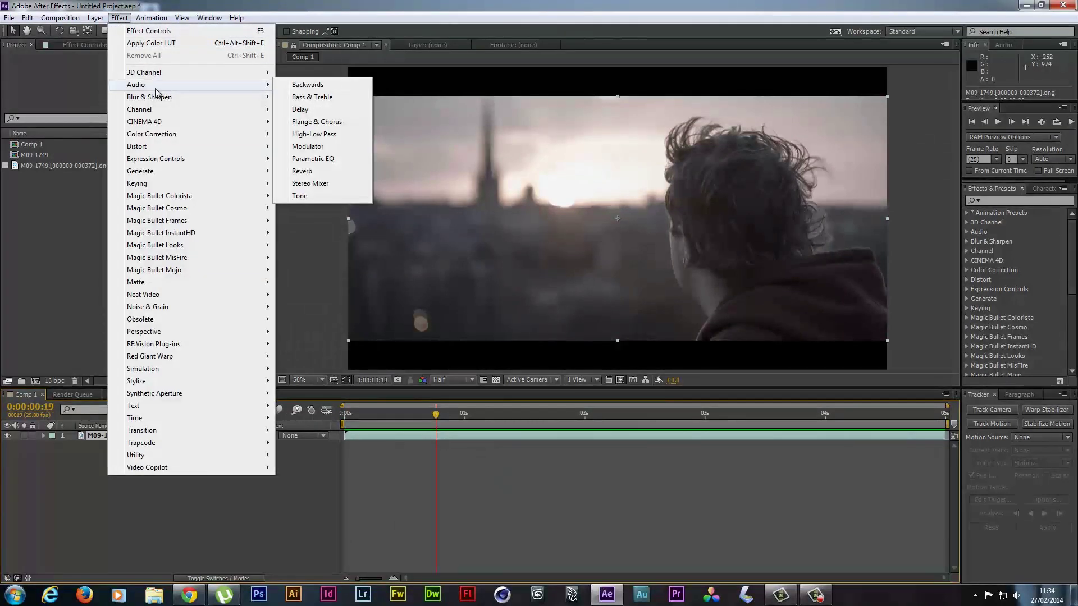
mouse_move(218, 135)
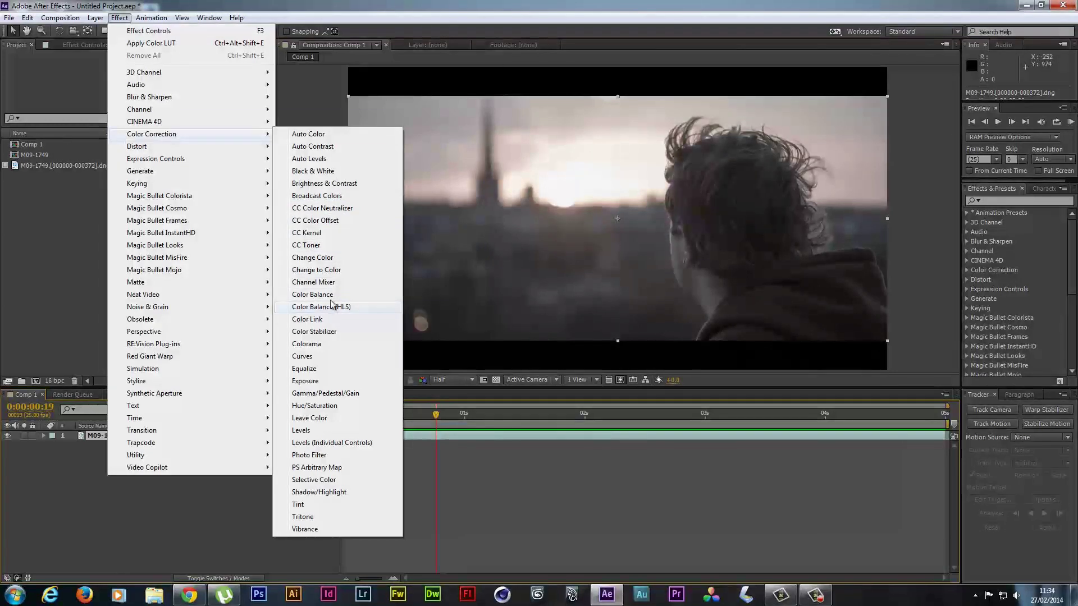
key("Escape")
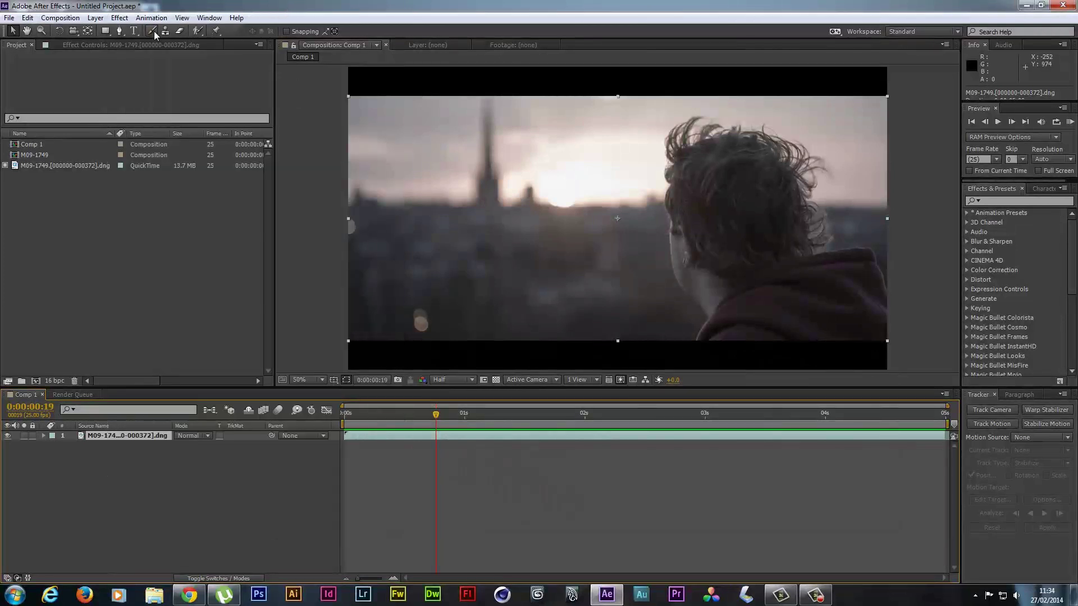
- Apply the Magic Bullet Looks effect to the DNG layer and open its look editor
left_click(124, 19)
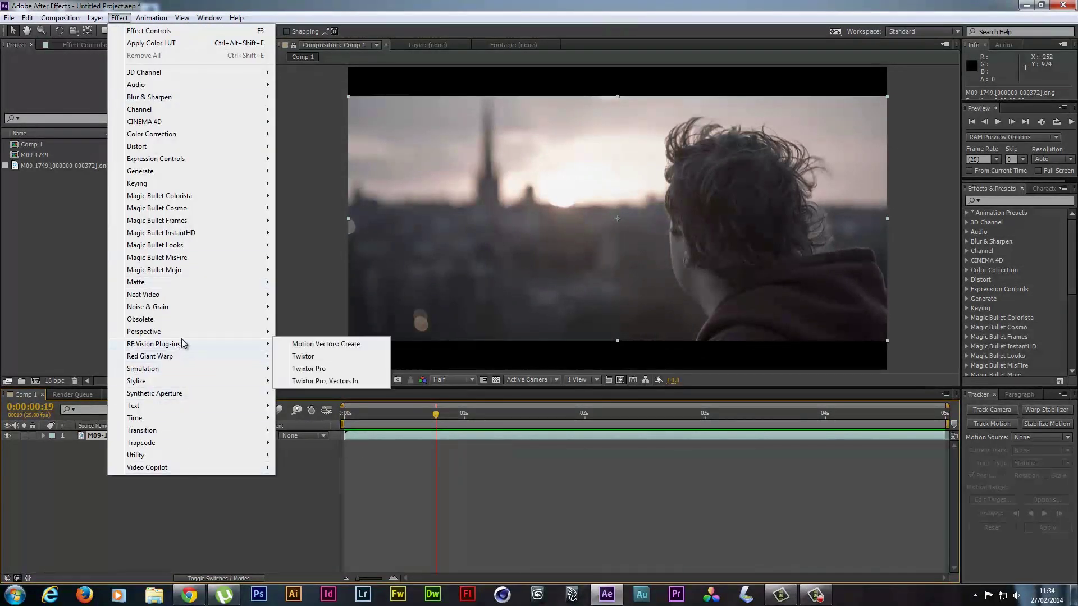
mouse_move(194, 344)
mouse_move(175, 199)
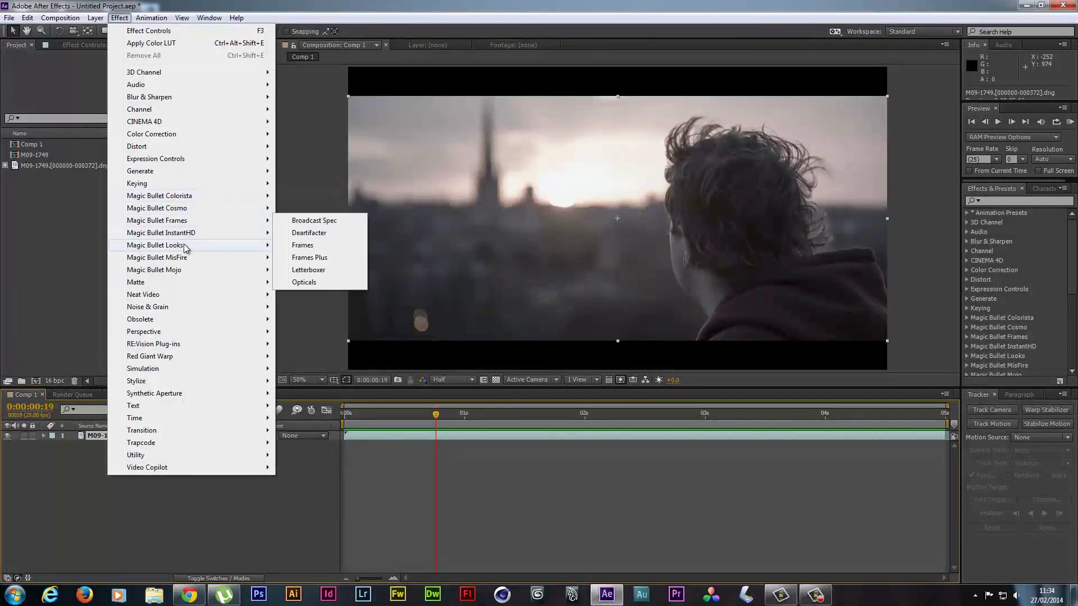
mouse_move(185, 246)
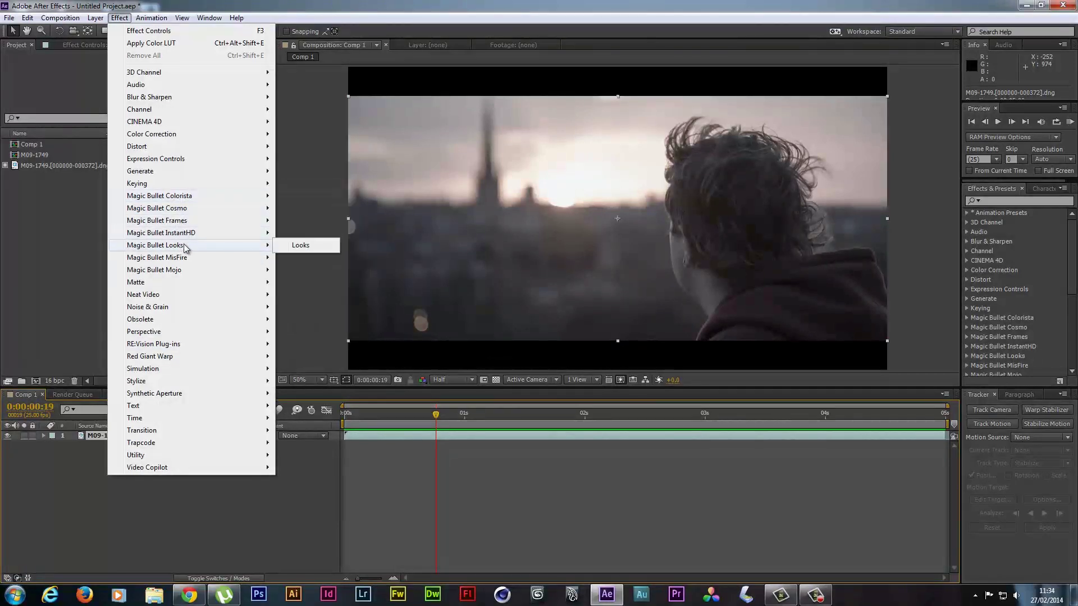
left_click(290, 247)
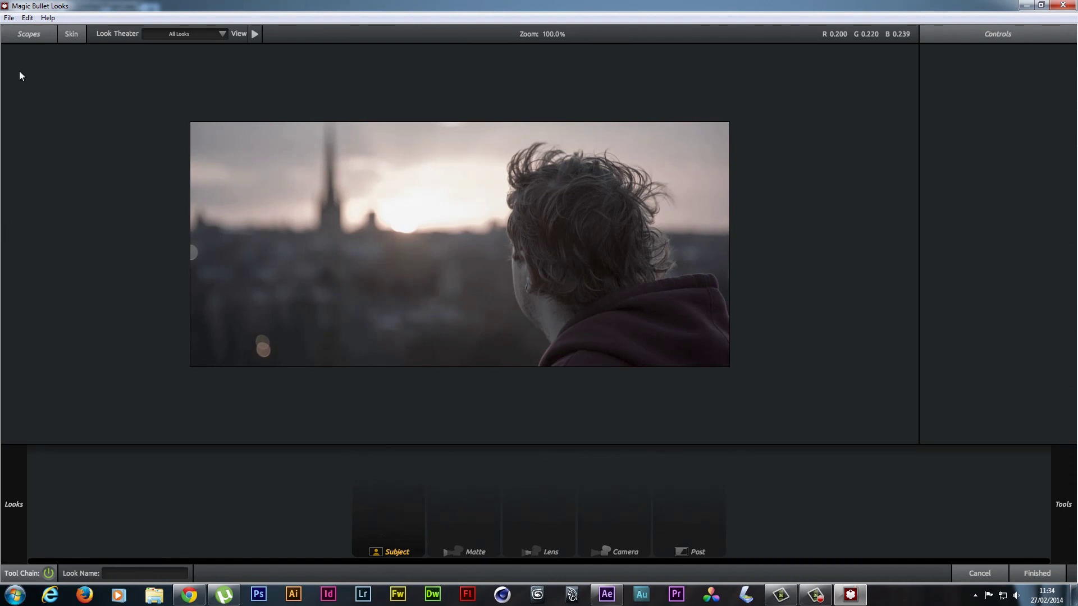
- Try the cinematic Blockbuster, Epic and Mexicali looks on the clip, and leave the look editor without applying any
mouse_move(13, 446)
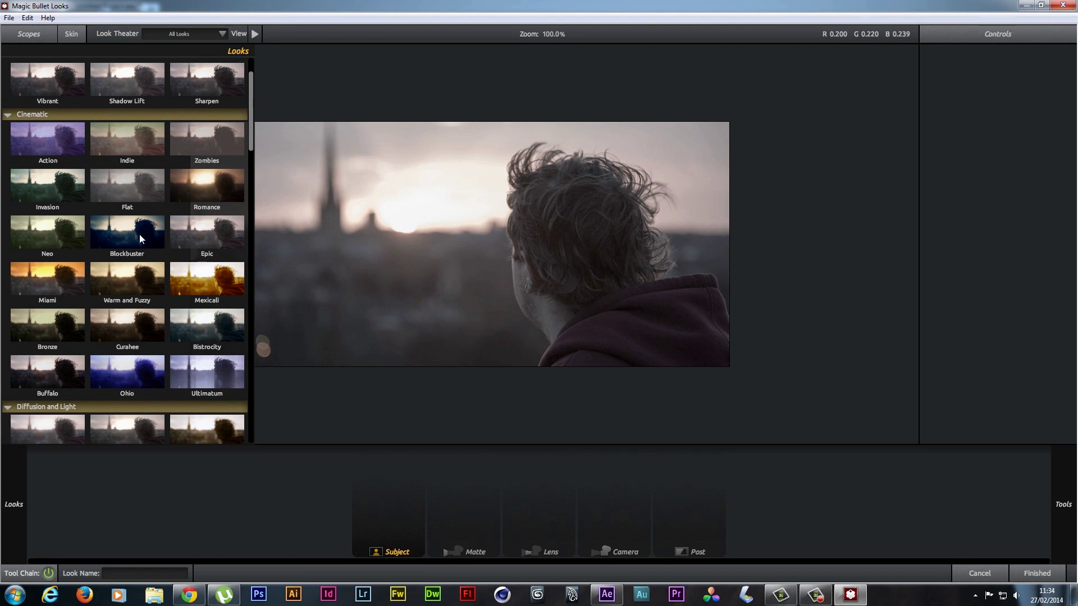
left_click(120, 223)
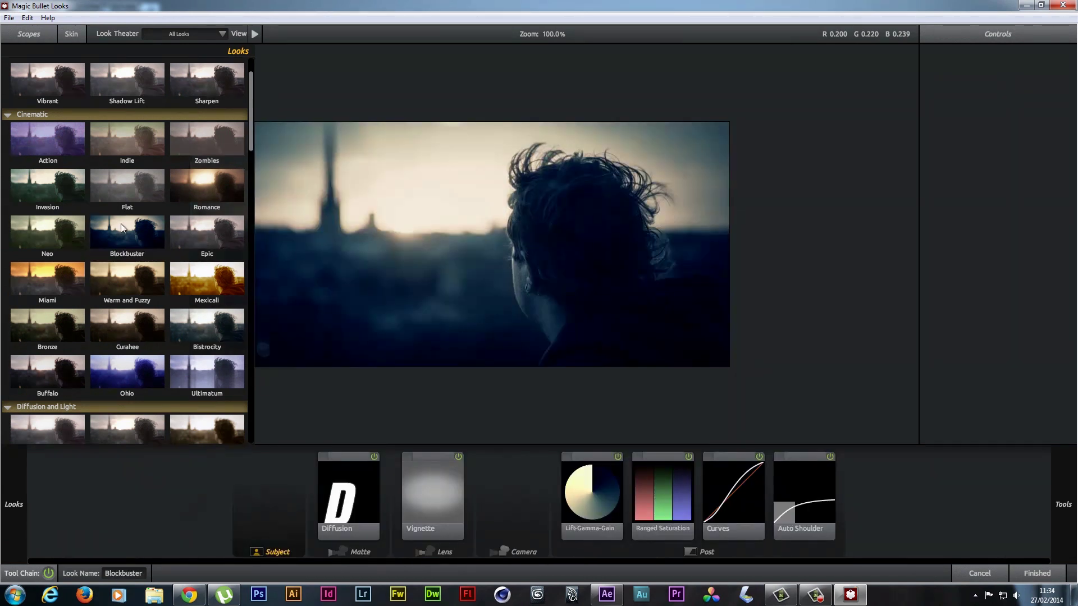
left_click(220, 235)
left_click(206, 278)
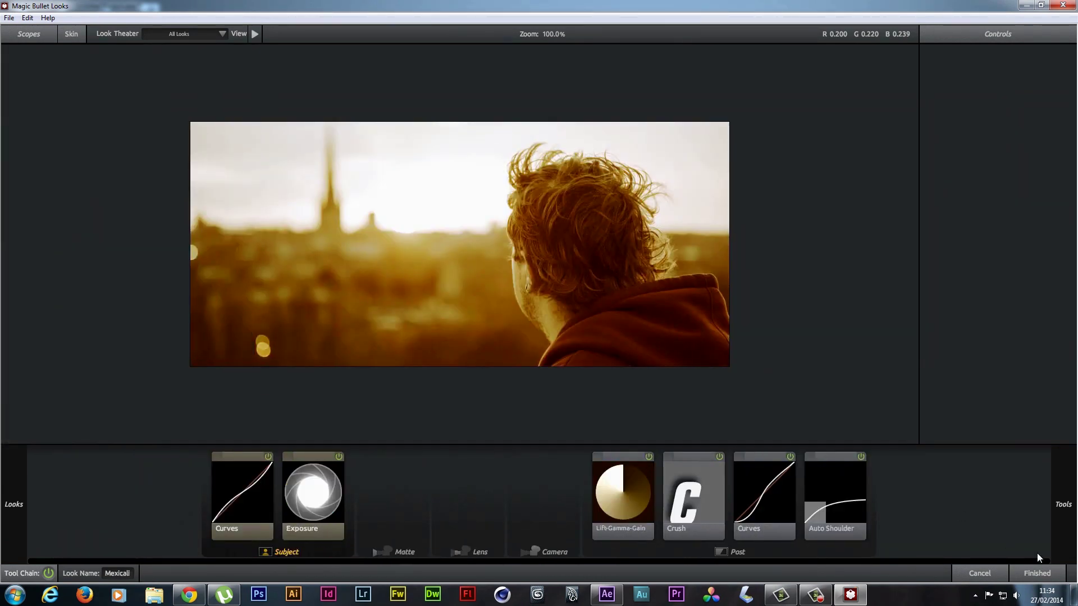
left_click(985, 573)
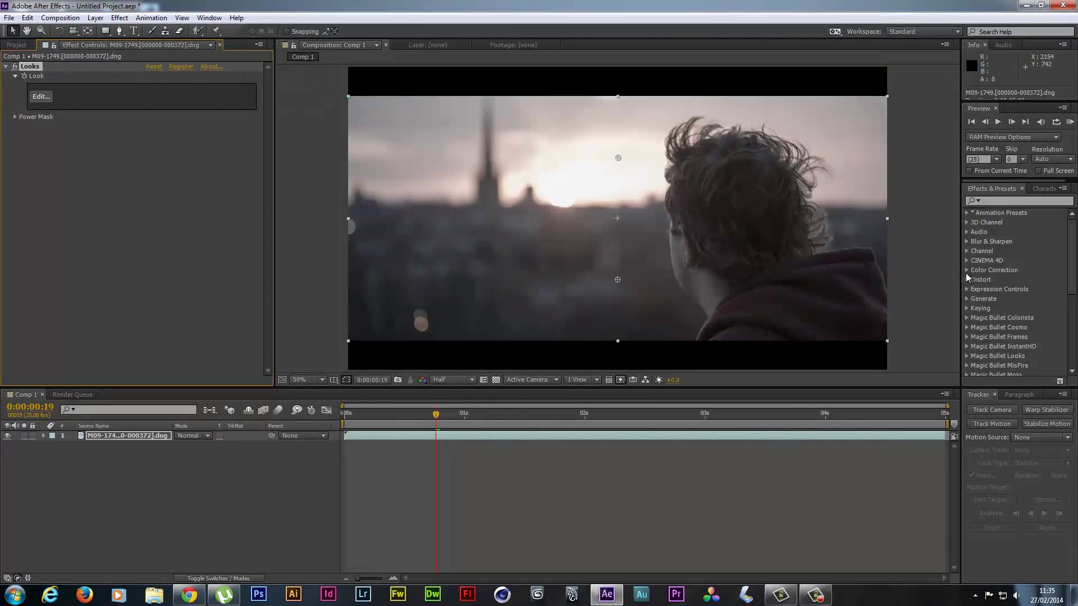
- Search the effects for "colo" and apply SA Color Finesse 3 to the DNG layer
left_click(1004, 201)
type("colo")
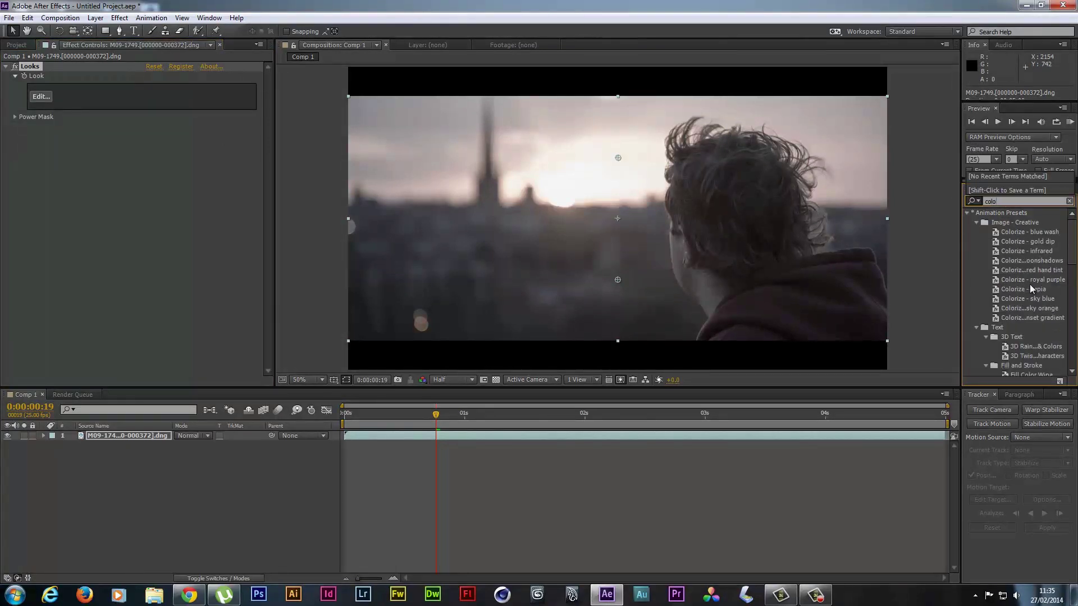
scroll(1029, 284, "down", 5)
scroll(1029, 284, "down", 5)
scroll(1019, 342, "down", 3)
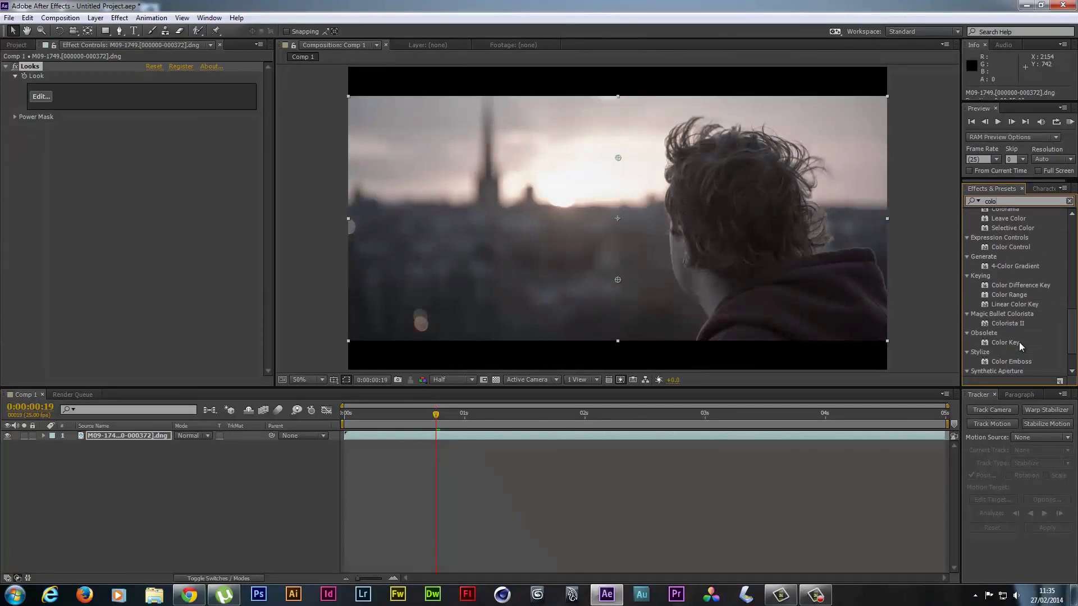
left_click_drag(1018, 342, 153, 437)
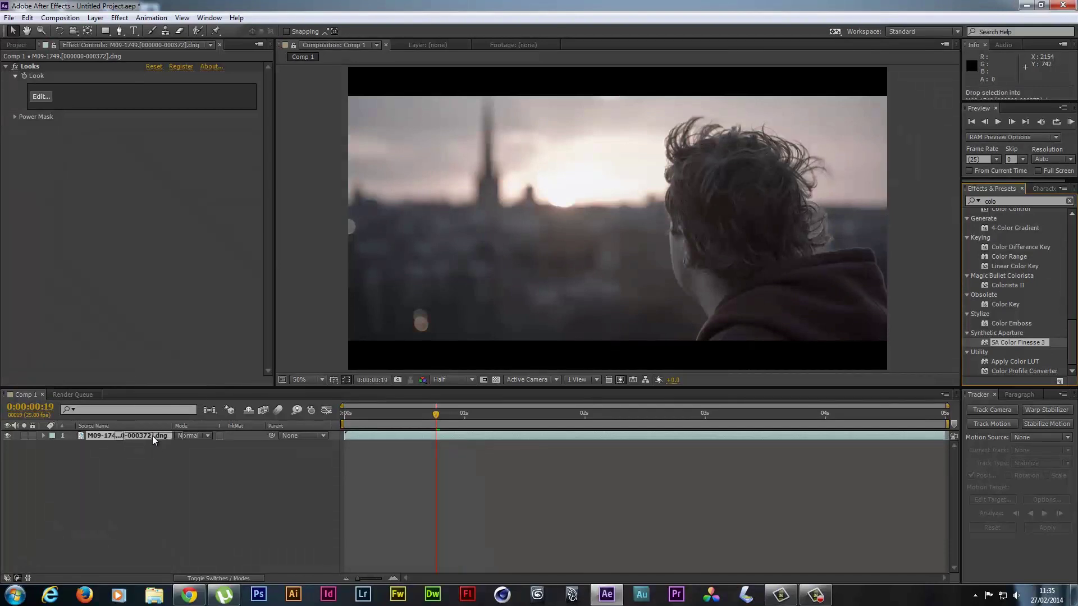
- Remove the Looks effect from the DNG layer and open the full interface of Color Finesse 3
left_click(27, 68)
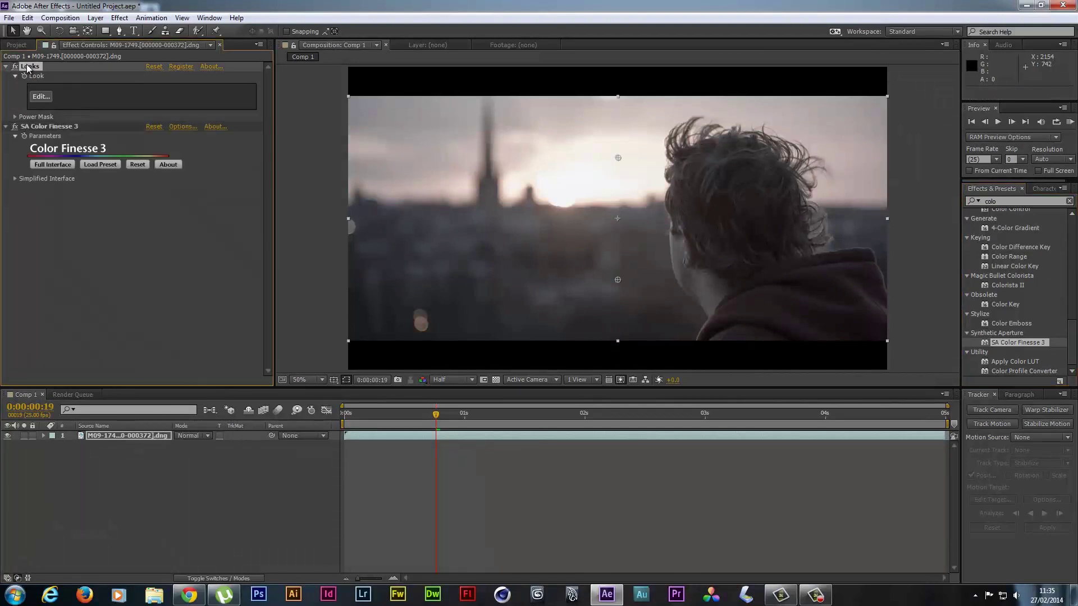
key("Delete")
left_click(52, 103)
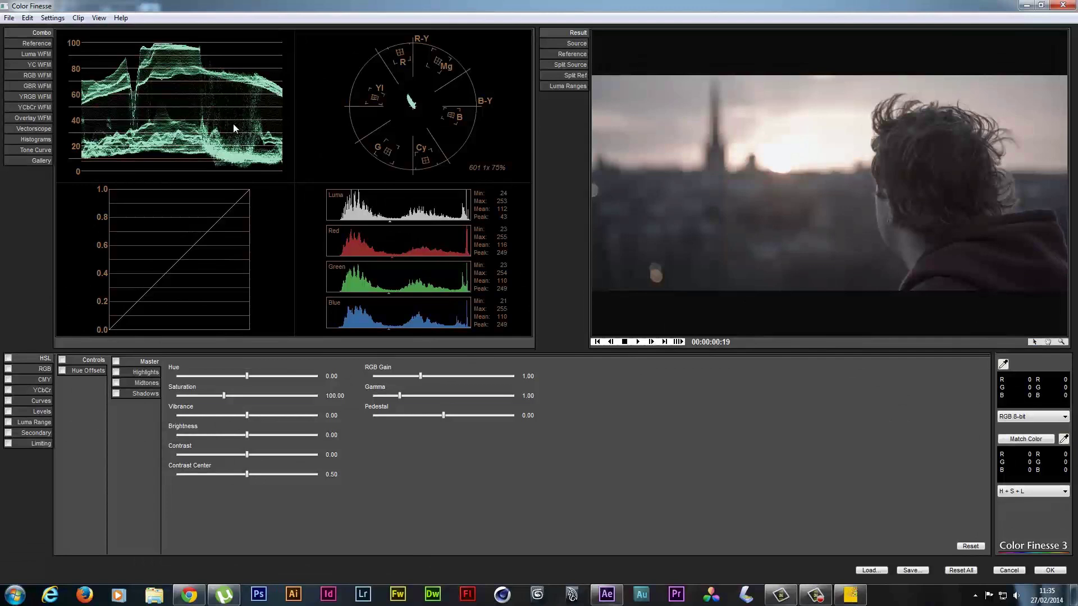
- Leave the Color Finesse interface without applying changes and remove the effect from the DNG layer
left_click(1009, 571)
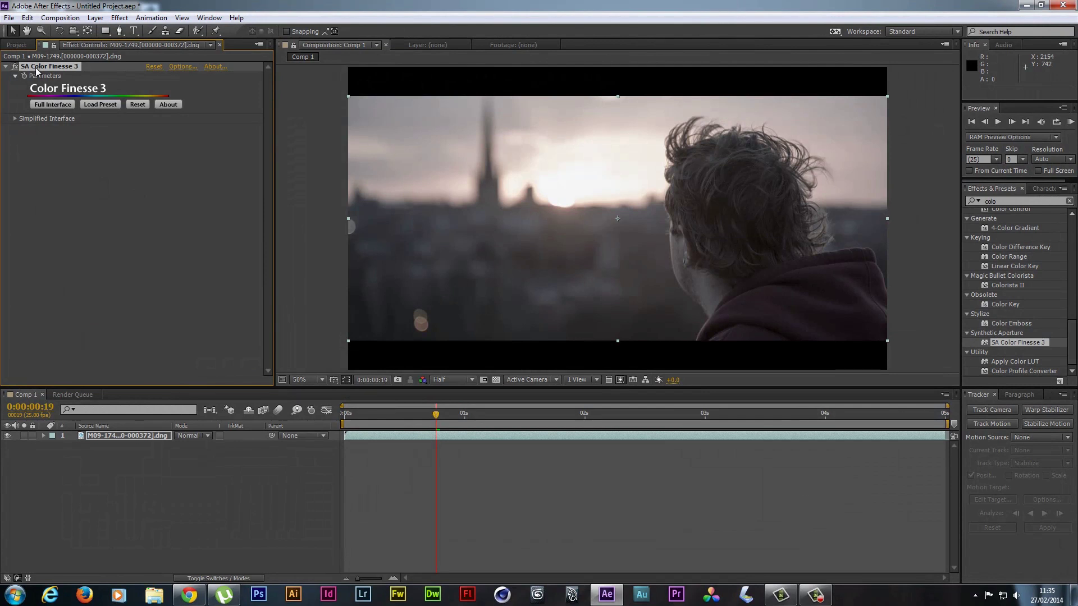
key("Delete")
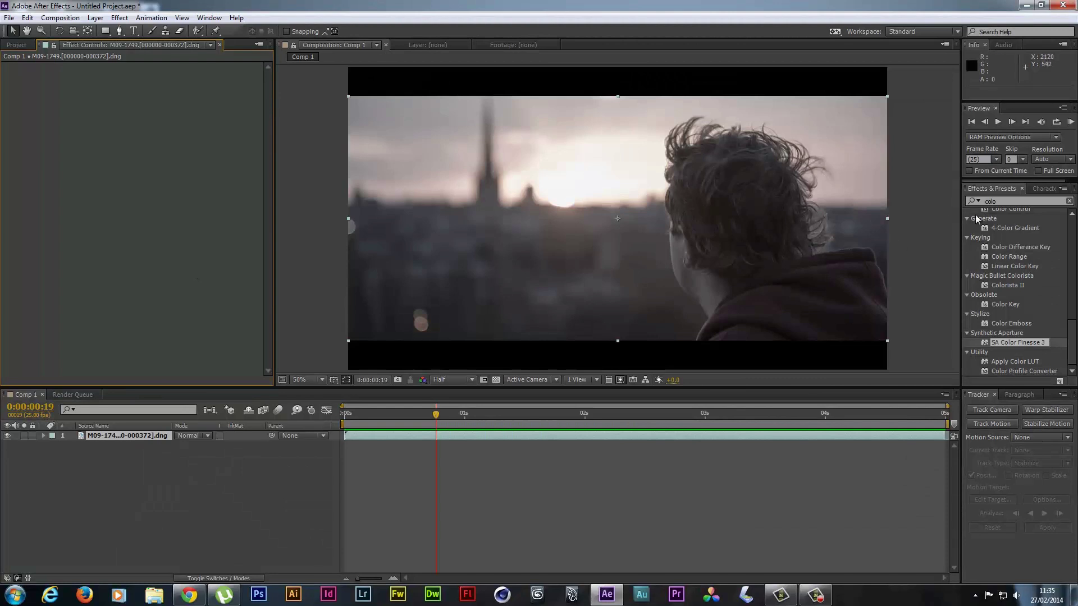
- Search the effects for "lut" and add Apply Color LUT to the DNG layer using LC3DL_Fuji3510_log2hd_ConstLmap.cube
left_click(1003, 202)
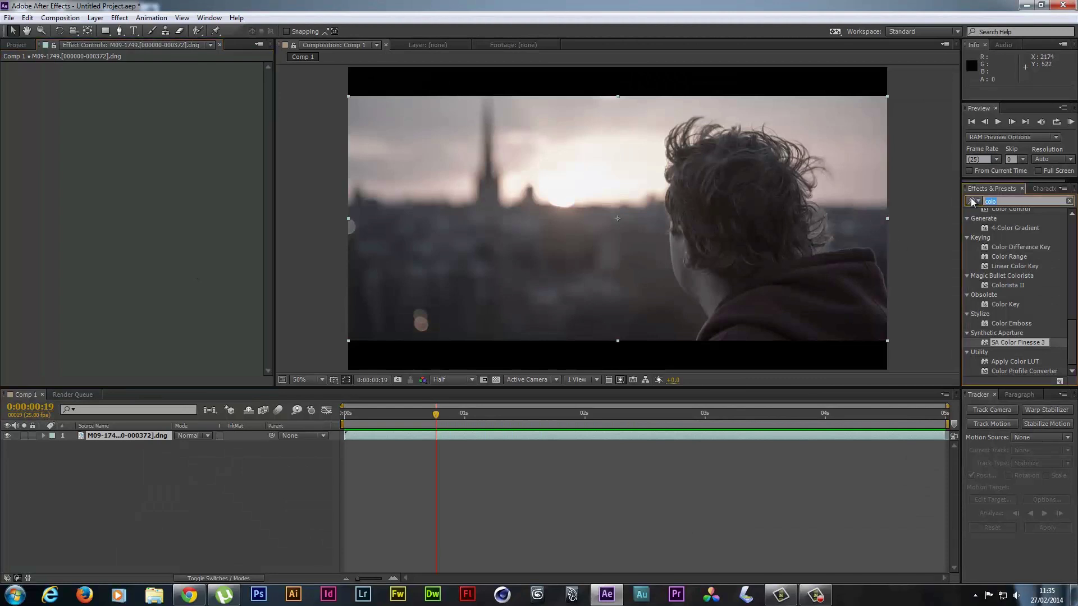
left_click(971, 198)
left_click(972, 176)
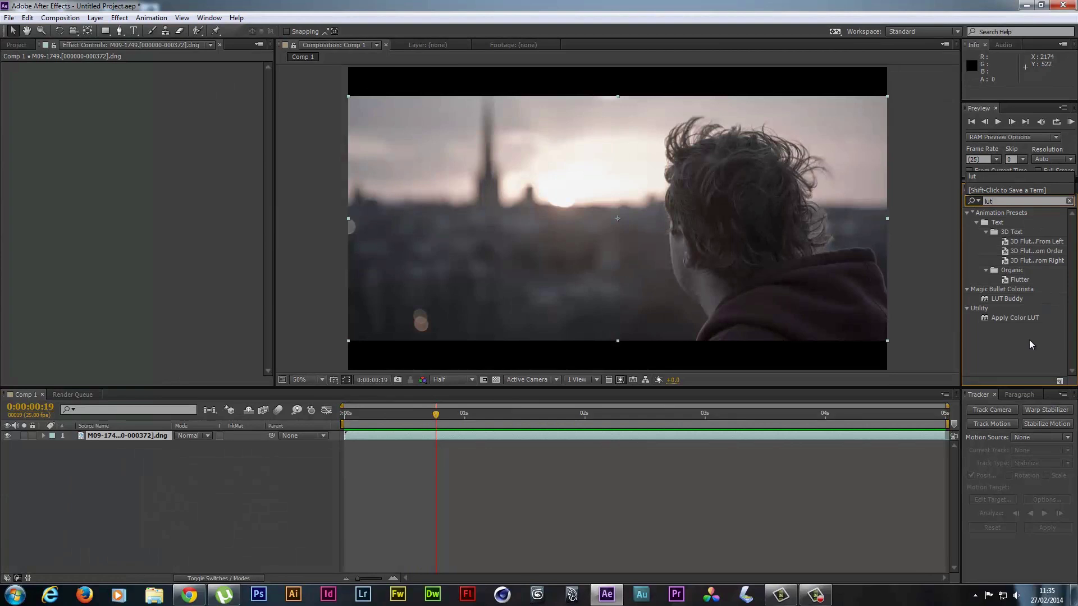
left_click(1005, 317)
left_click_drag(1005, 317, 114, 437)
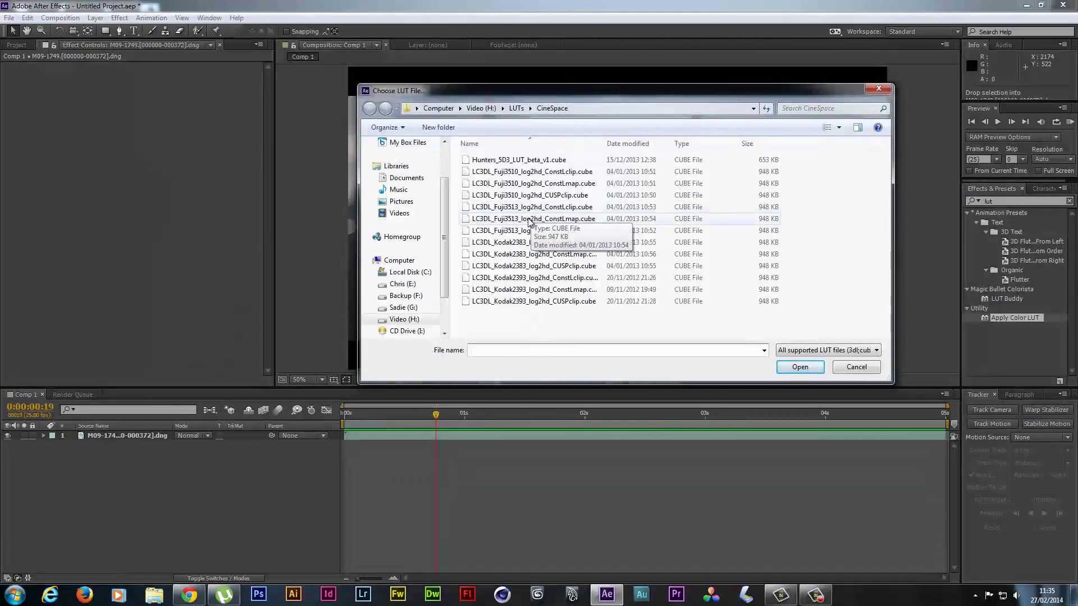
left_click(520, 185)
double_click(520, 186)
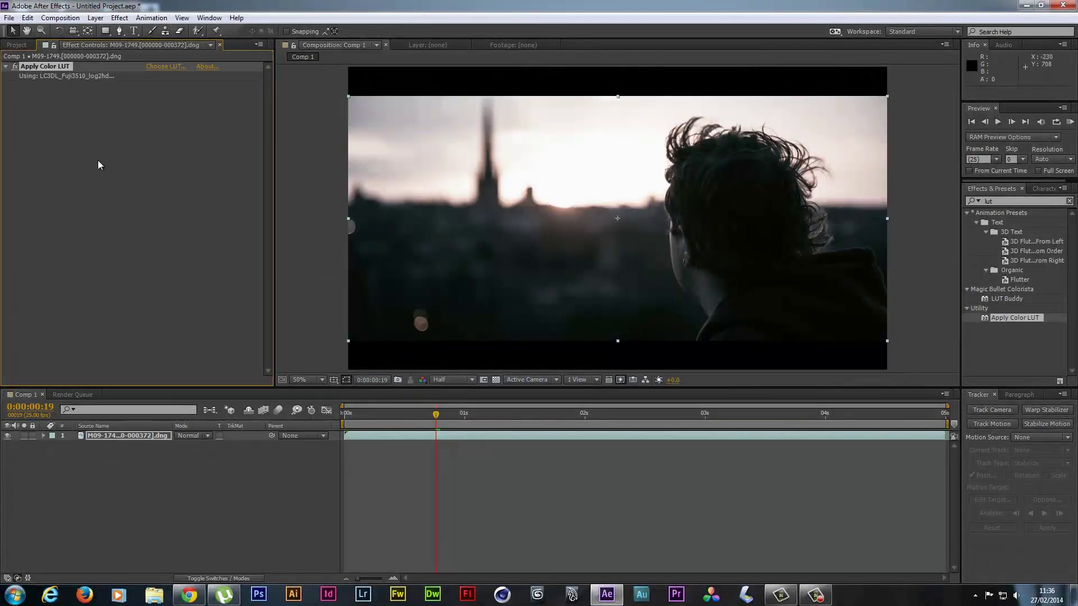
- Try the Hunters_5D3_LUT_beta_v1.cube LUT on the layer and replace it with LC3DL_Kodak2393_log2hd_CUSPclip.cube
left_click(161, 66)
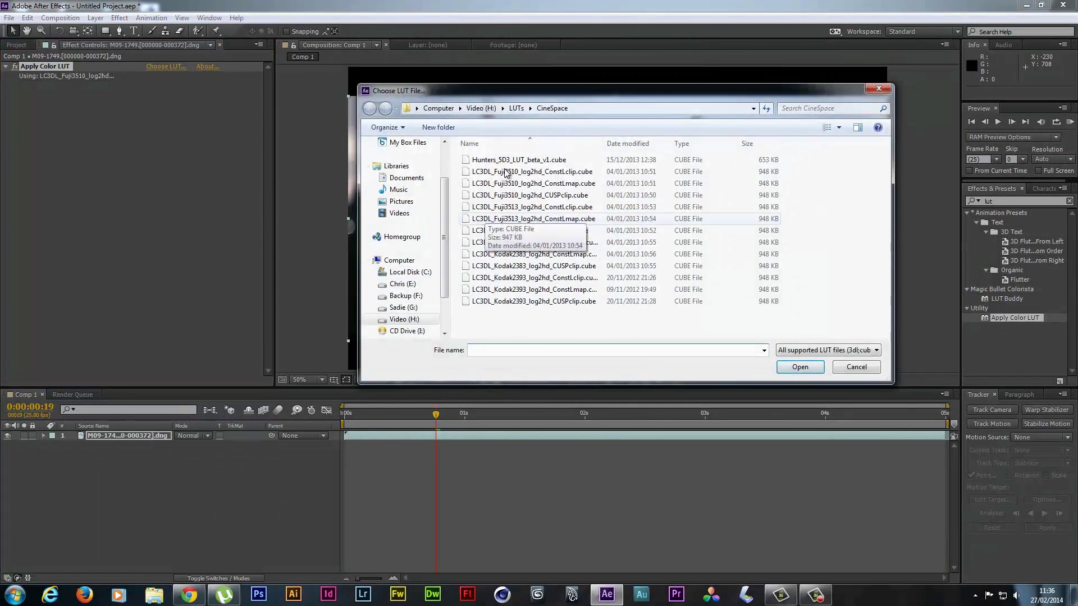
double_click(507, 160)
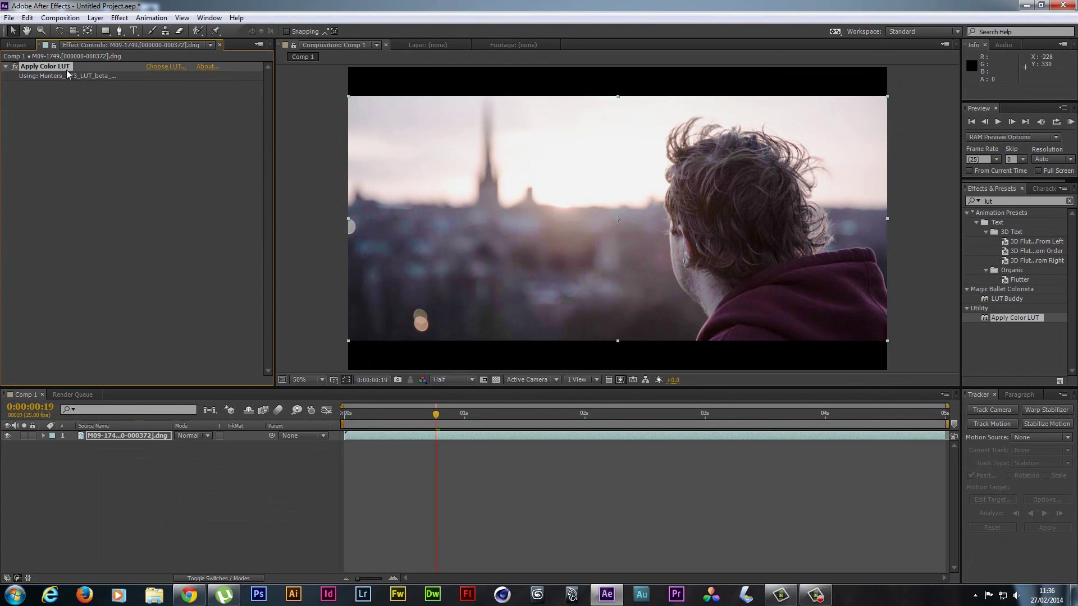
left_click(153, 67)
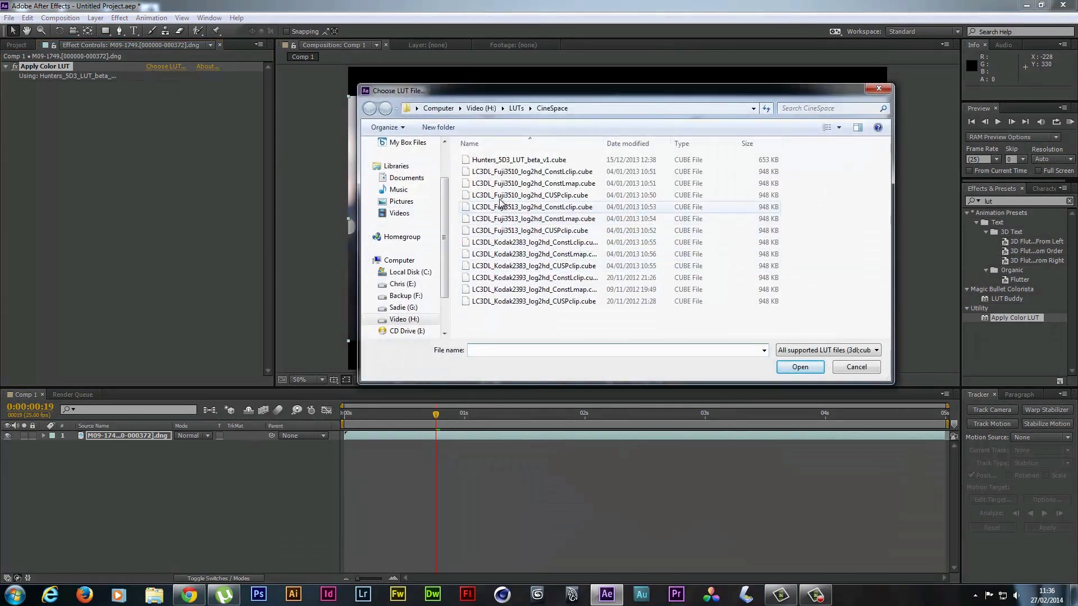
double_click(503, 302)
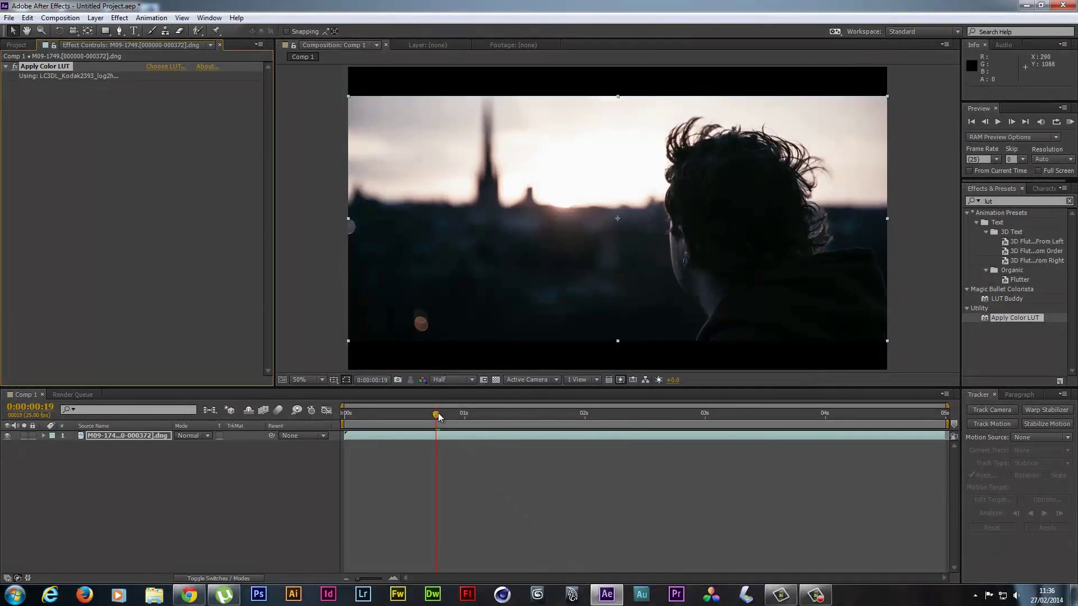
- Scrub through the graded clip to 0:00:02:18 and back to 0:00:00:07, and show the project's items
left_click_drag(440, 413, 672, 399)
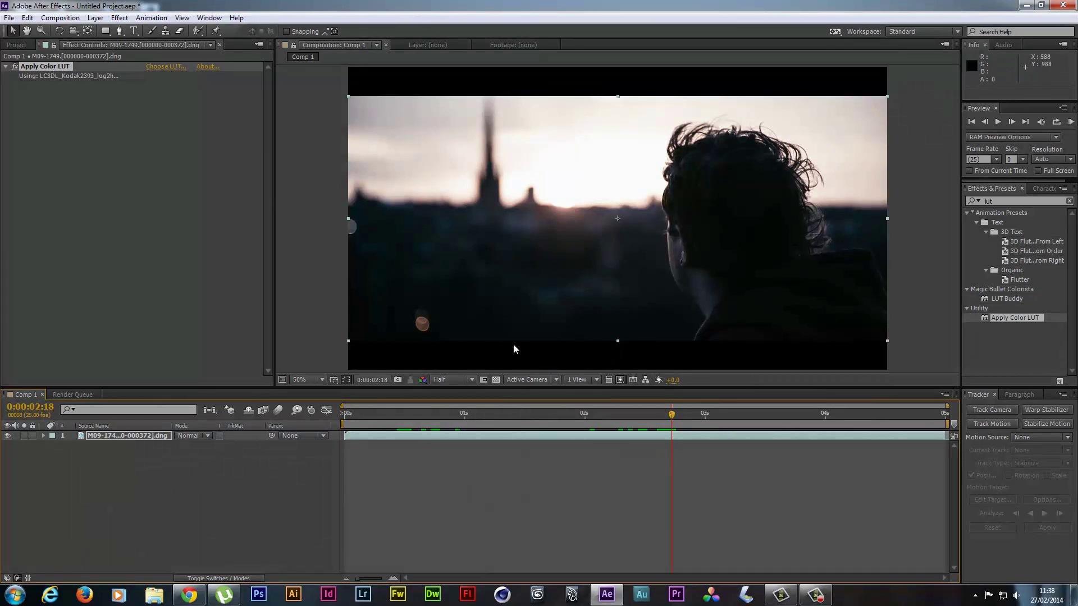
left_click(16, 45)
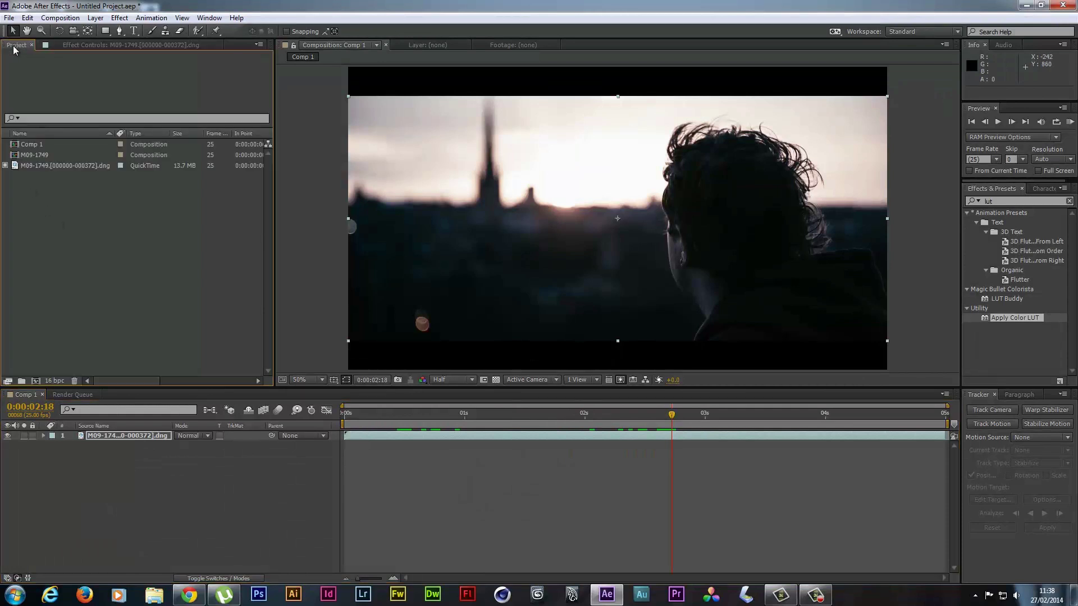
left_click_drag(672, 422, 377, 430)
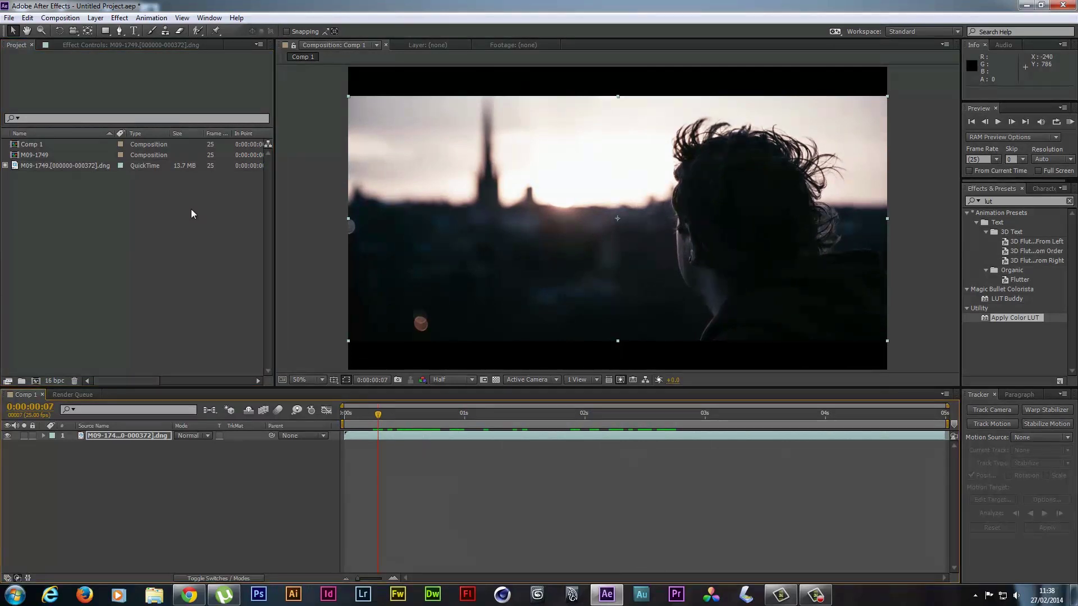
- Try to track the DNG layer in mocha AE, postponing the registration, and close mocha
left_click(68, 21)
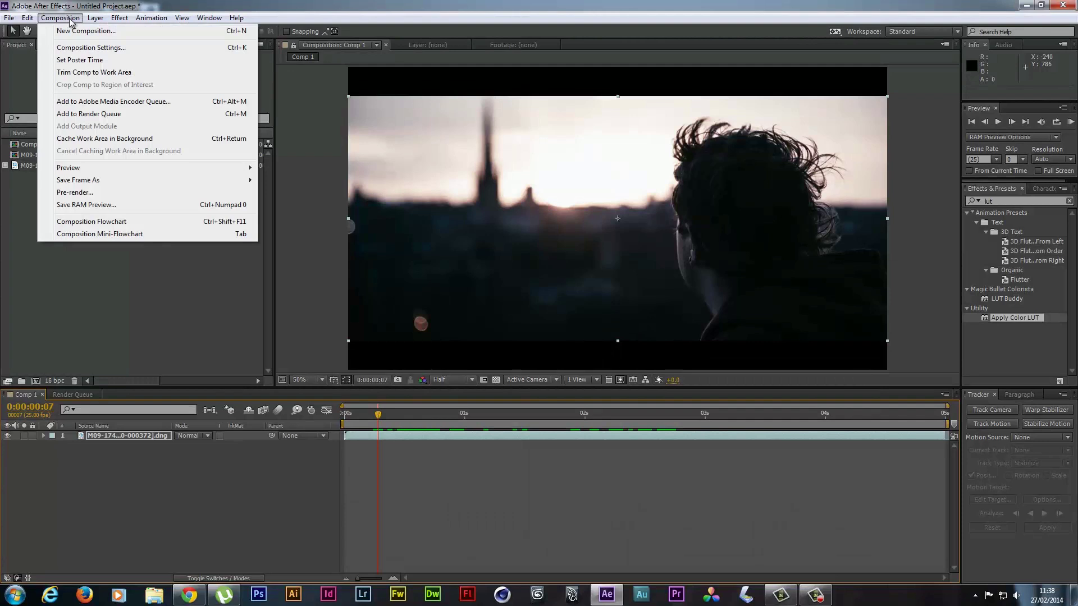
mouse_move(96, 19)
mouse_move(147, 20)
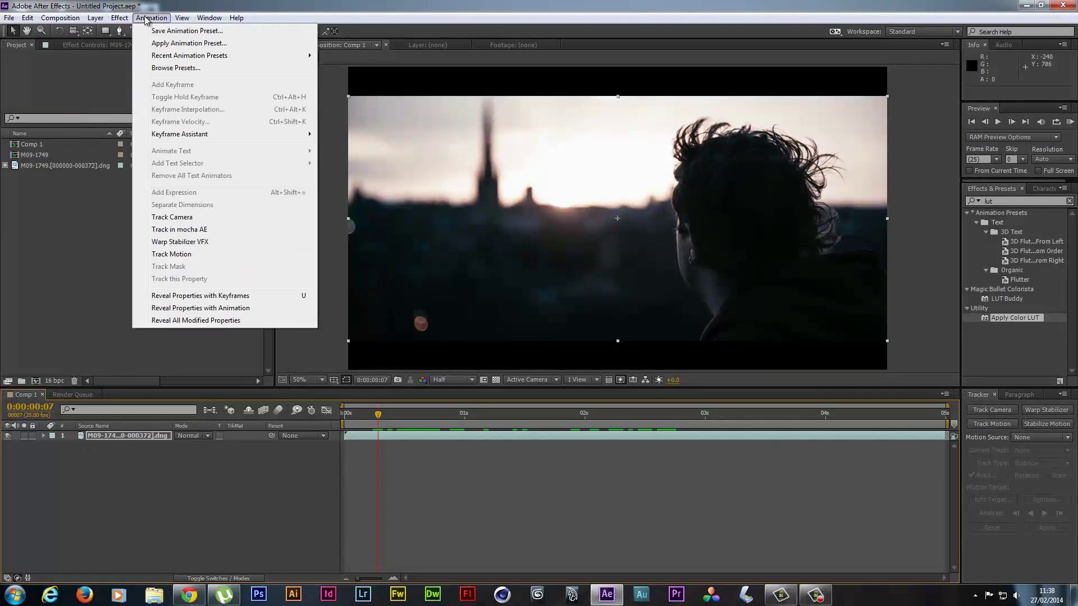
left_click(190, 232)
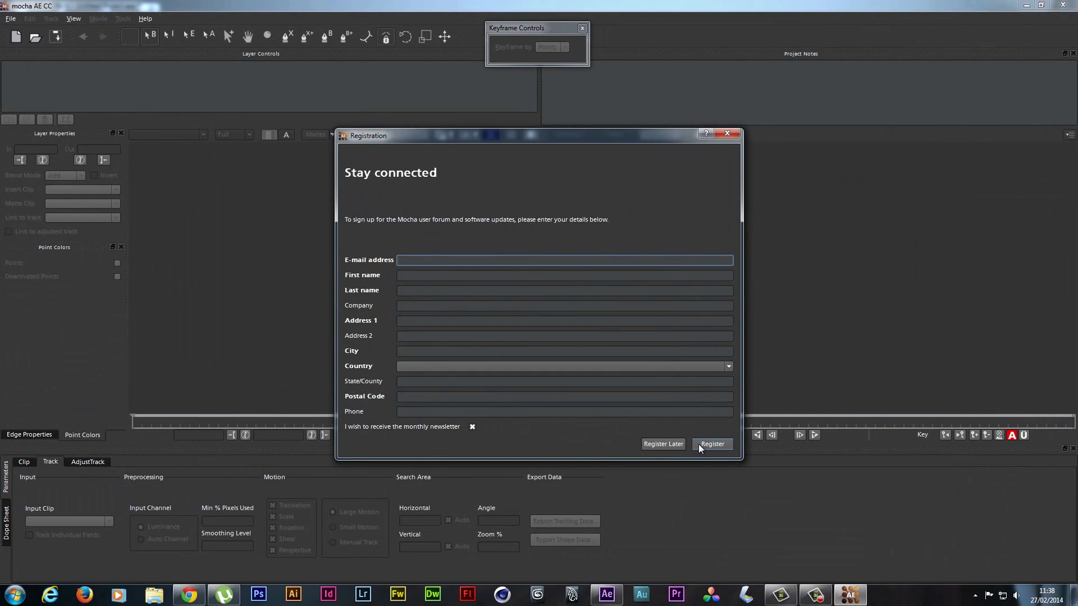
left_click(657, 444)
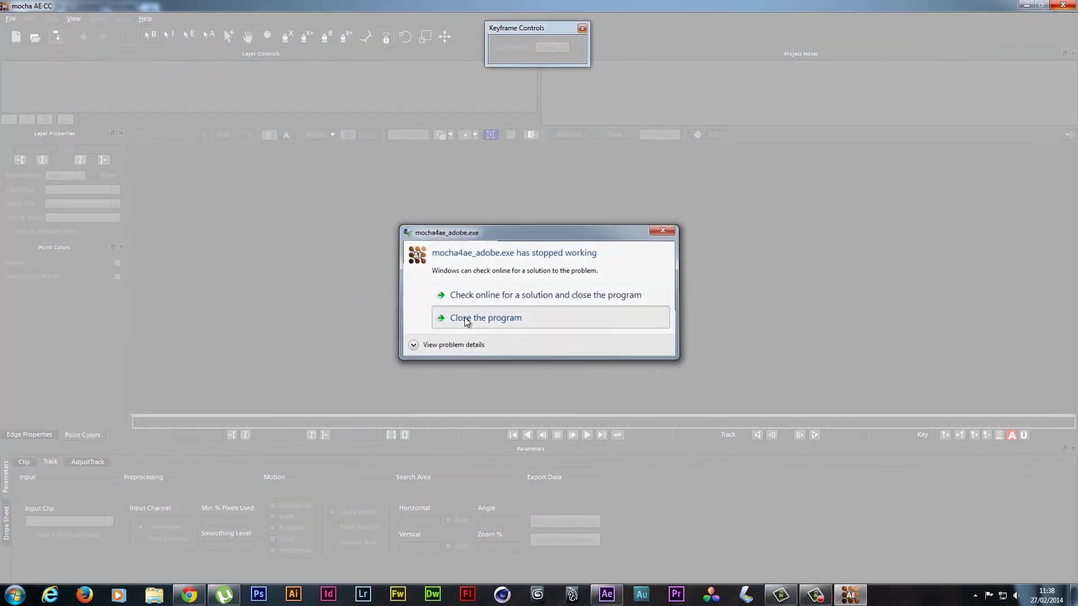
left_click(465, 318)
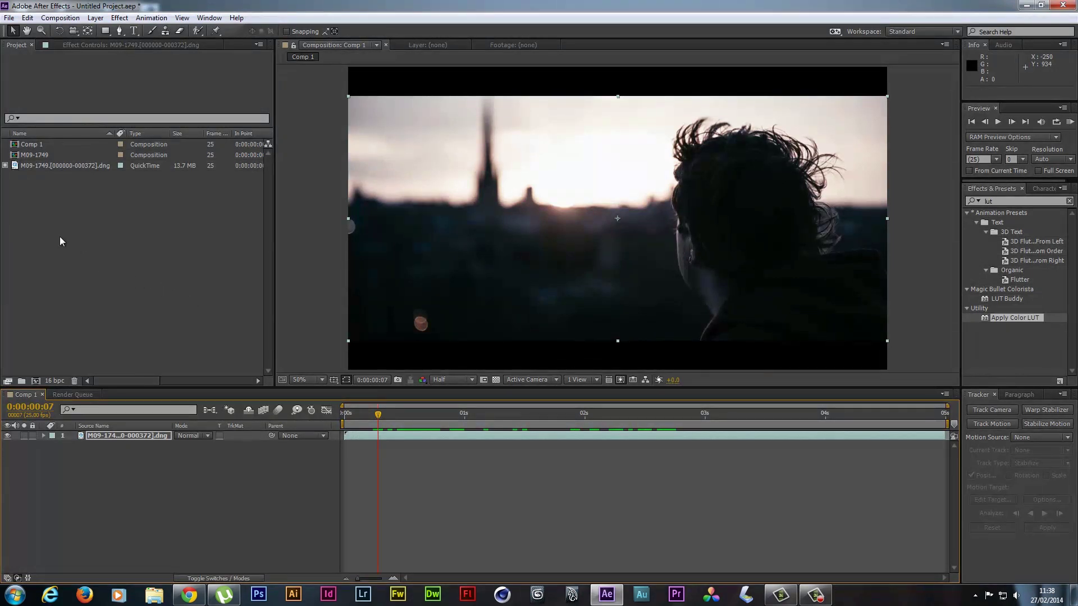
- Disable the DNG footage's proxy and try again to track the layer in mocha AE
left_click(6, 170)
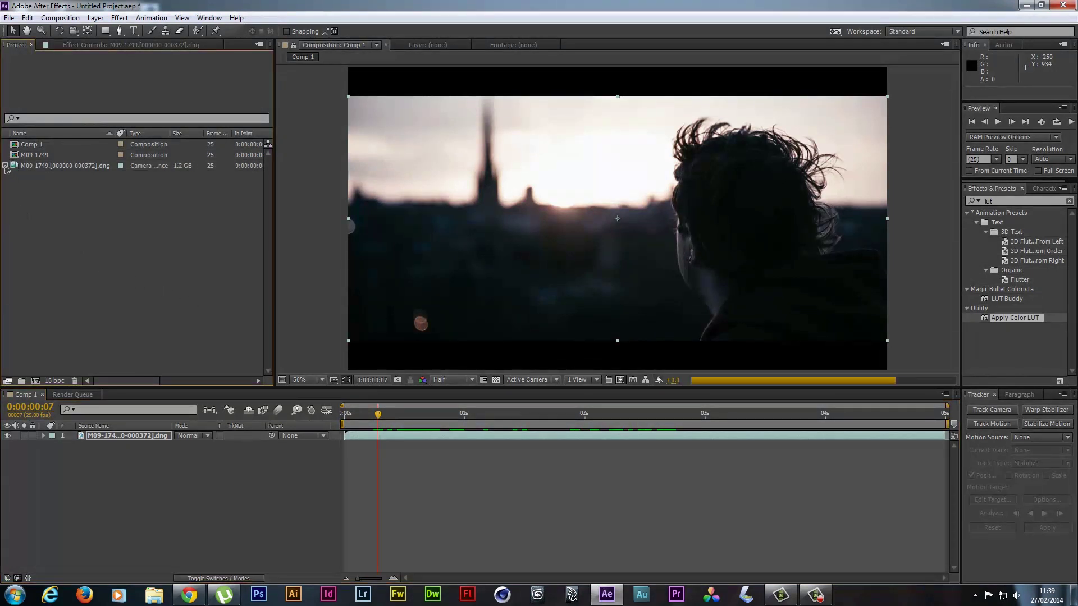
left_click(136, 437)
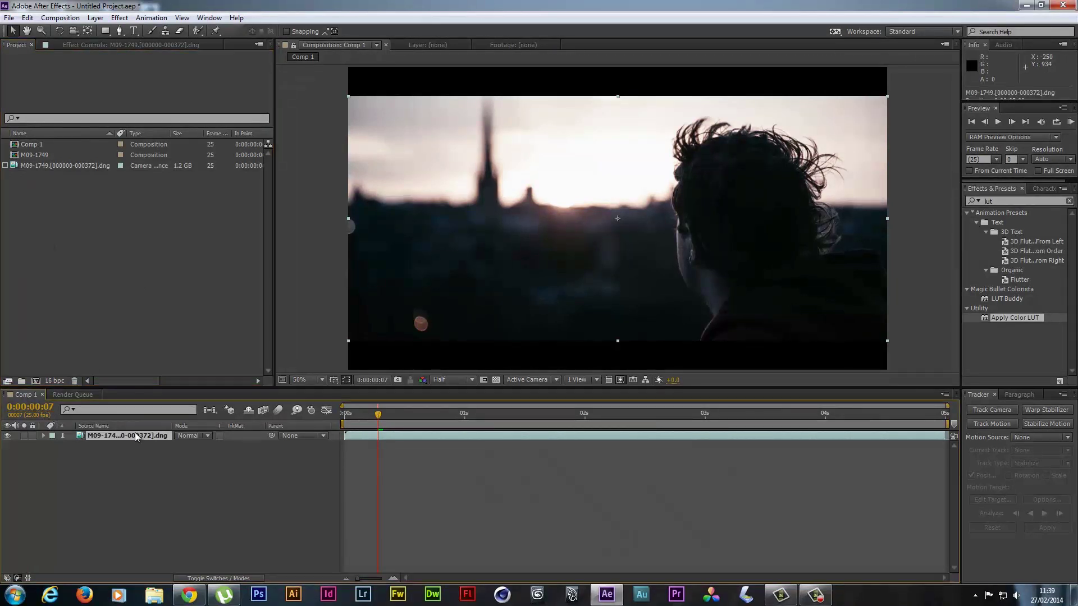
left_click(150, 20)
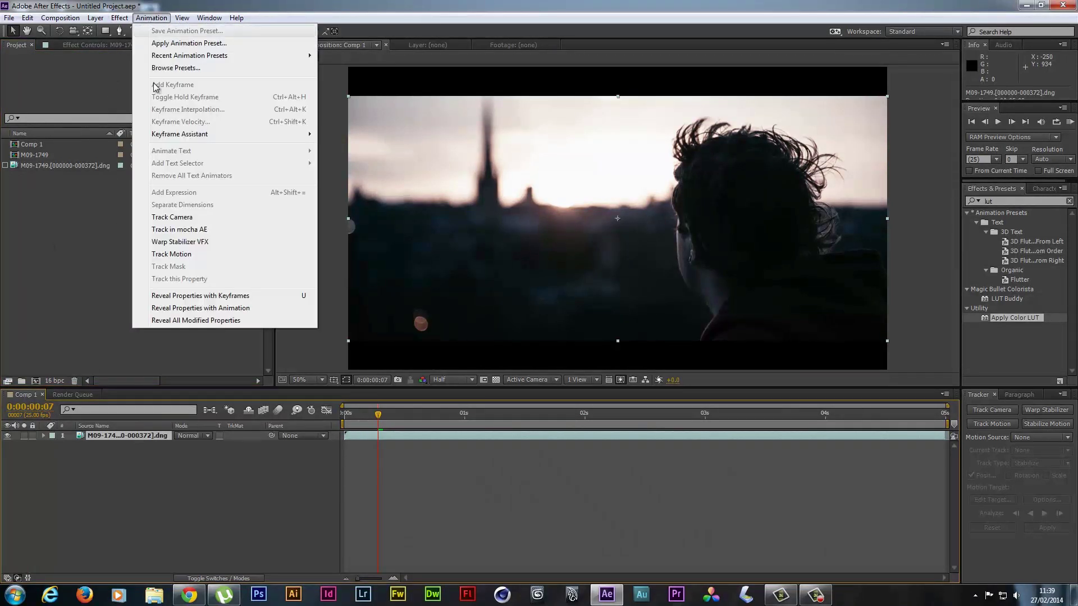
left_click(187, 230)
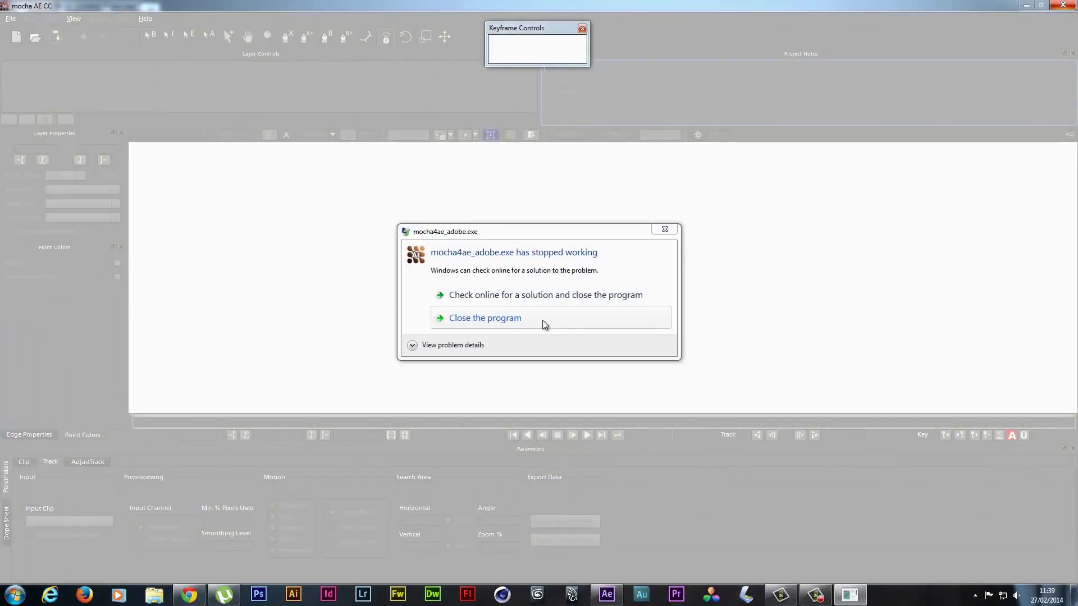
left_click(542, 321)
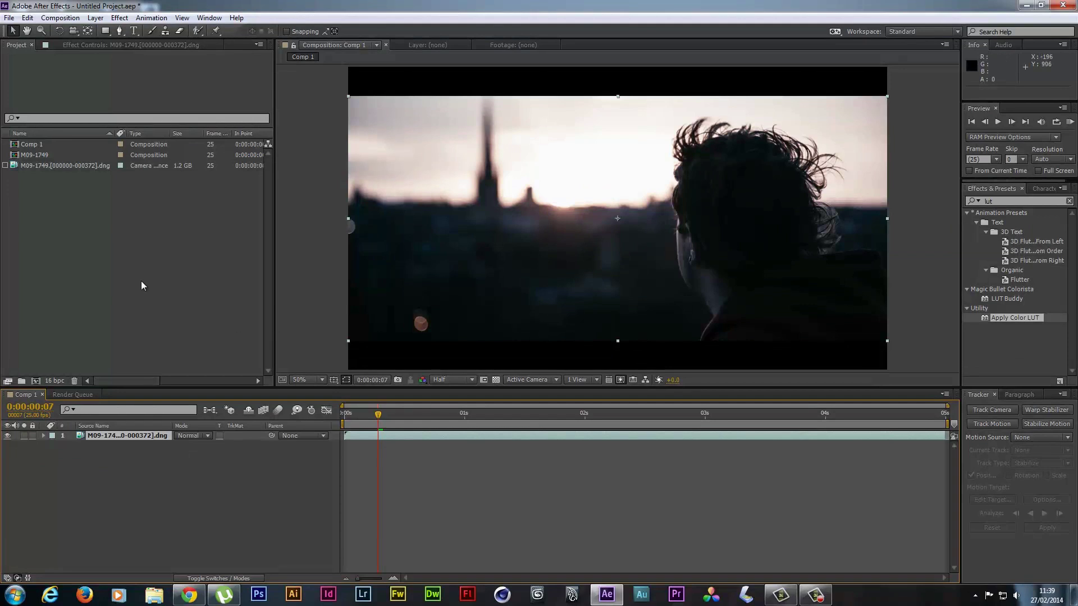
- Turn the proxy of the DNG footage on and back off
left_click(27, 170)
left_click(35, 164)
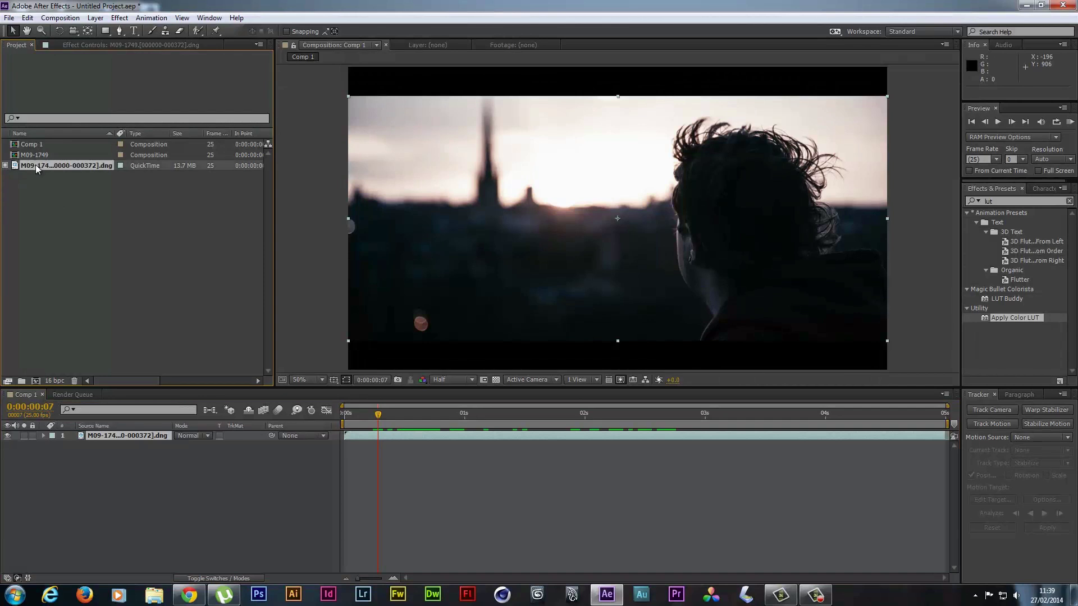
left_click(6, 165)
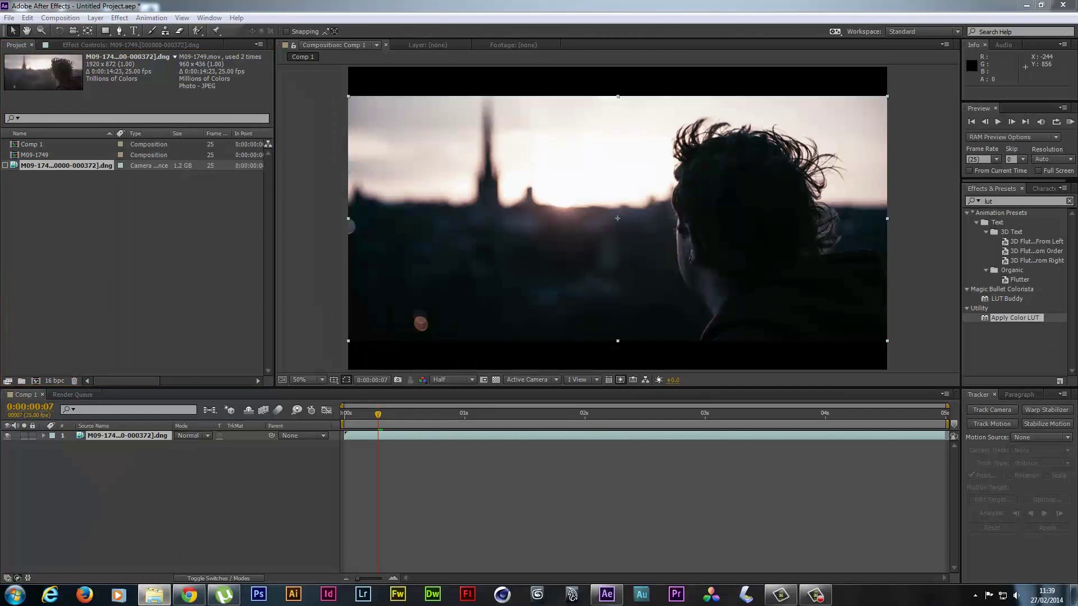
- Browse in Windows Explorer to the AE Projects folder, and open Zombie Displacement and its first scene_AME subfolder
key("super+e")
left_click_drag(470, 46, 446, 55)
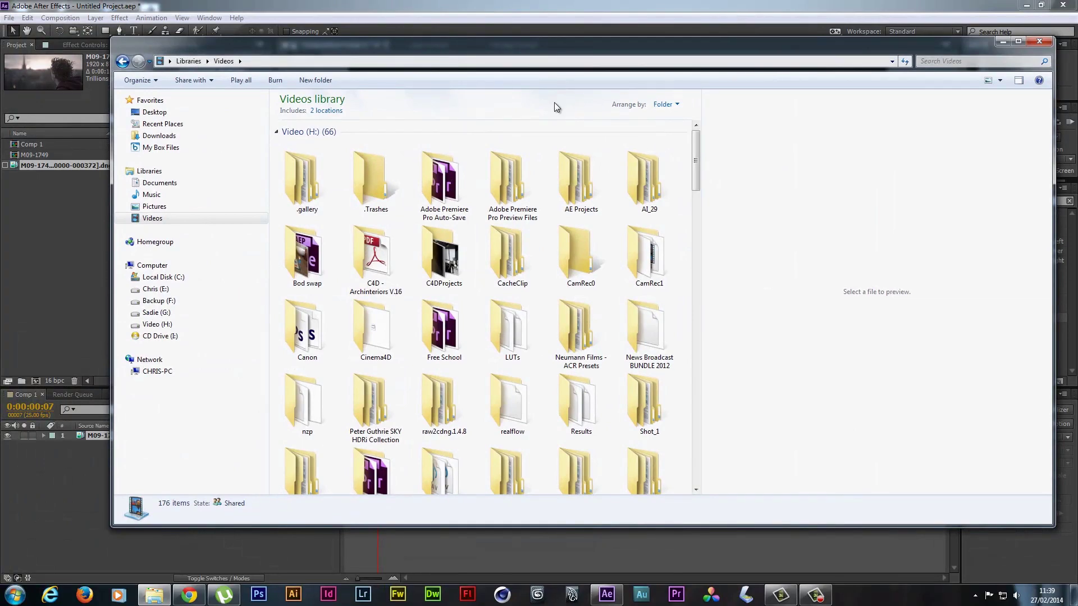
double_click(580, 181)
left_click(309, 165)
double_click(309, 164)
double_click(307, 162)
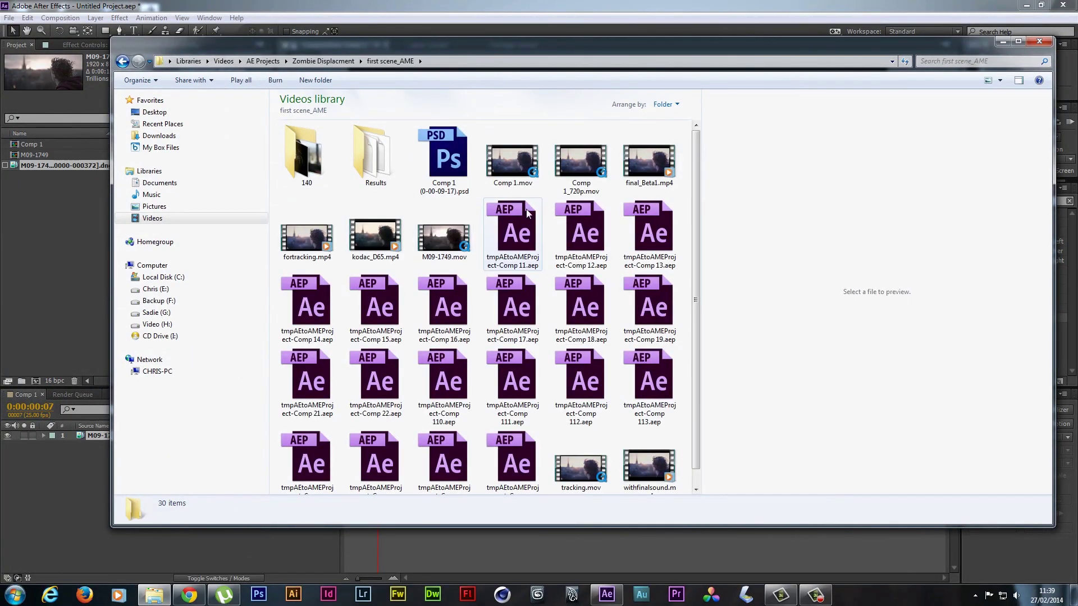
- Play the rendered clip kodac_D65.mp4 in a maximized player window
left_click(381, 240)
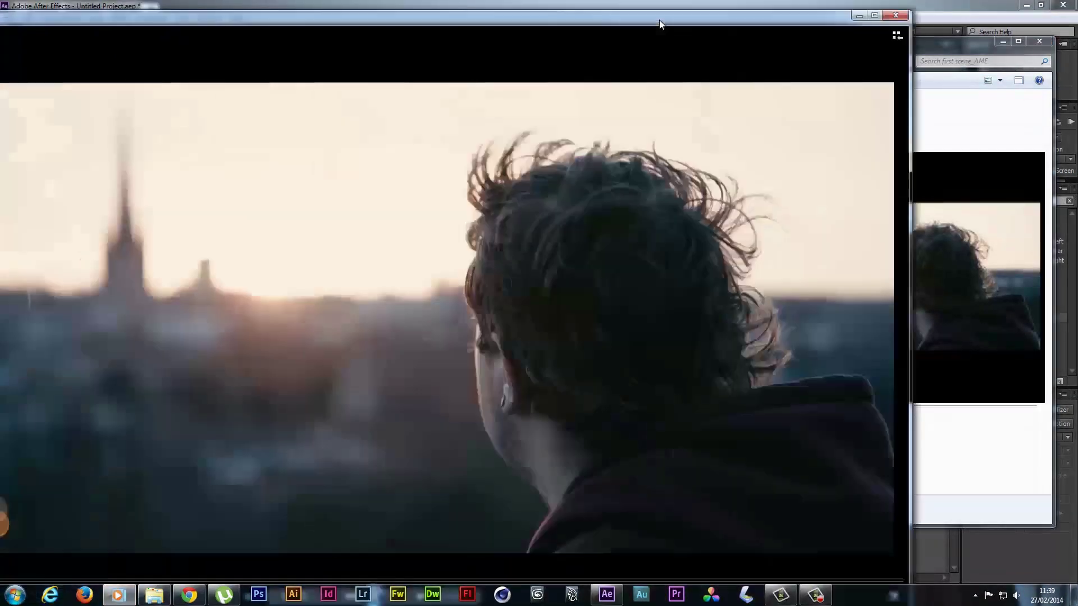
left_click_drag(659, 19, 726, 10)
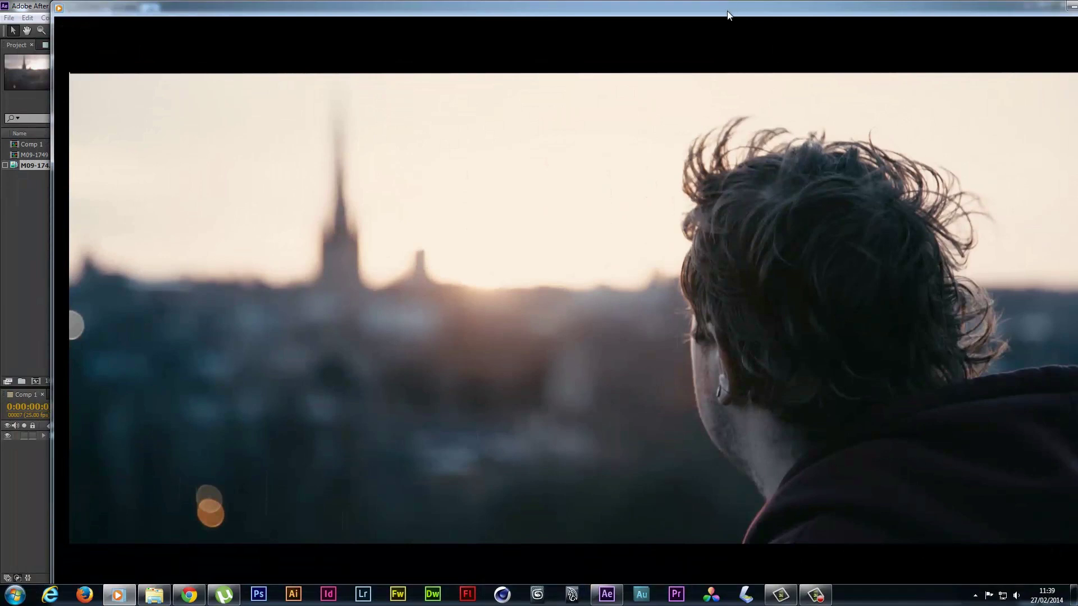
double_click(725, 8)
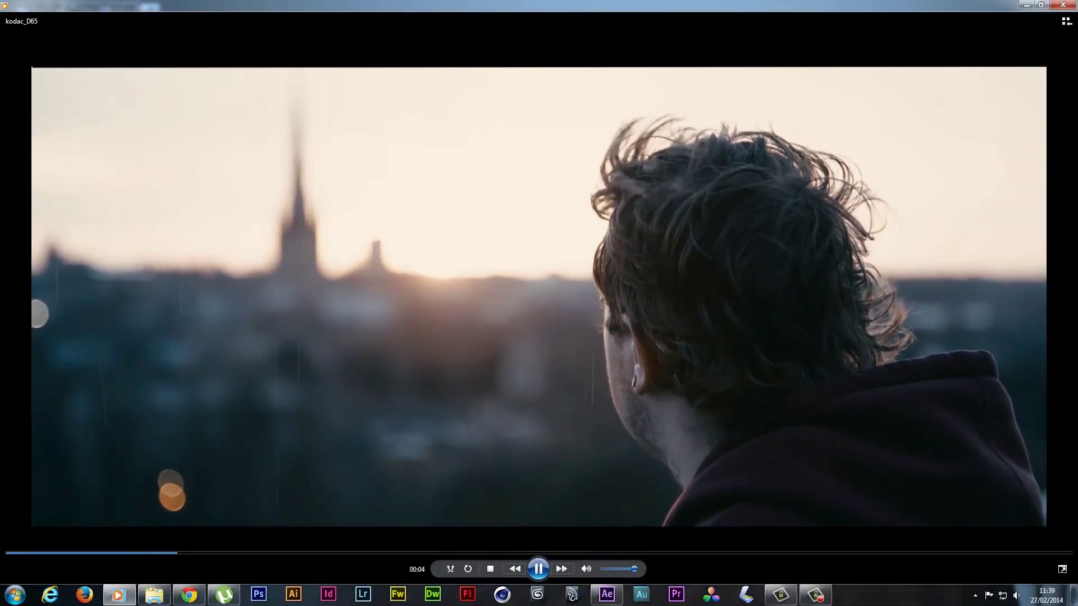